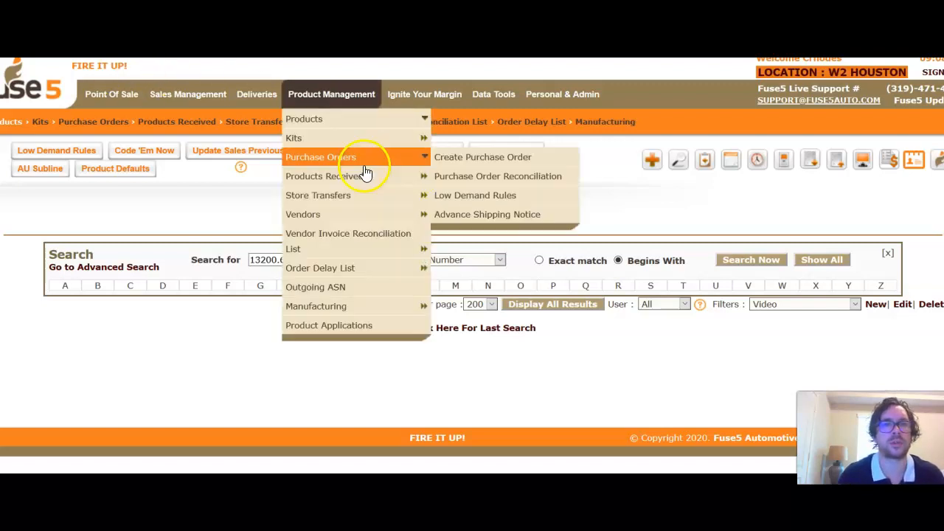
# Step: Look over the product management modules and the saved filters offered for the Products list
pyautogui.moveTo(331, 93)
pyautogui.moveTo(336, 140)
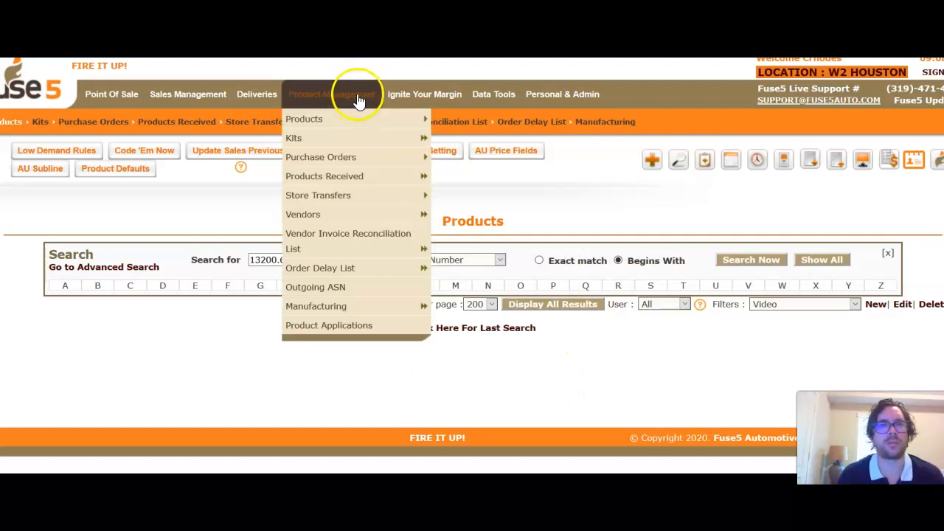
pyautogui.moveTo(365, 124)
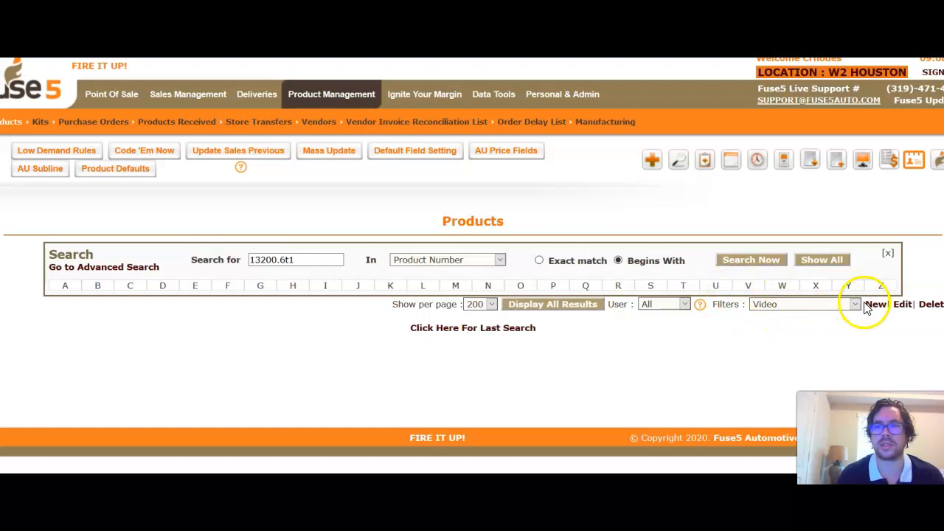
pyautogui.click(831, 310)
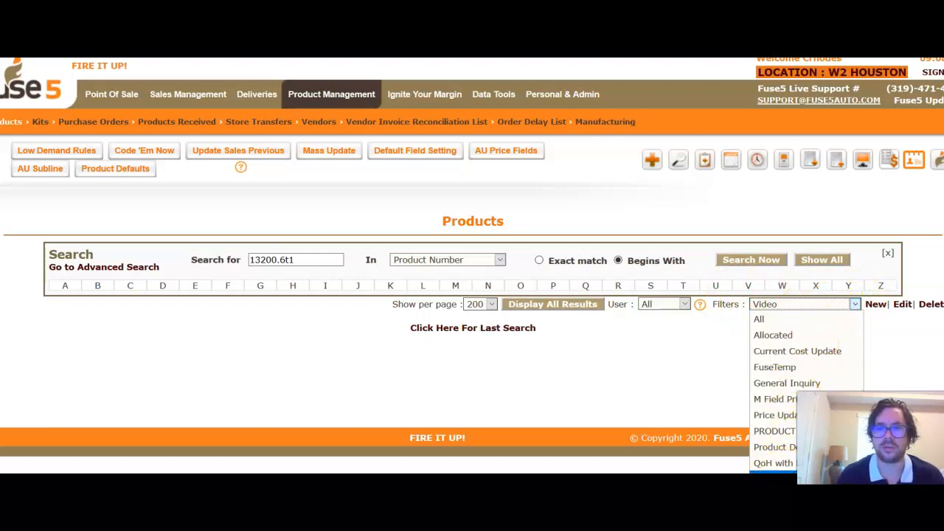
pyautogui.click(771, 471)
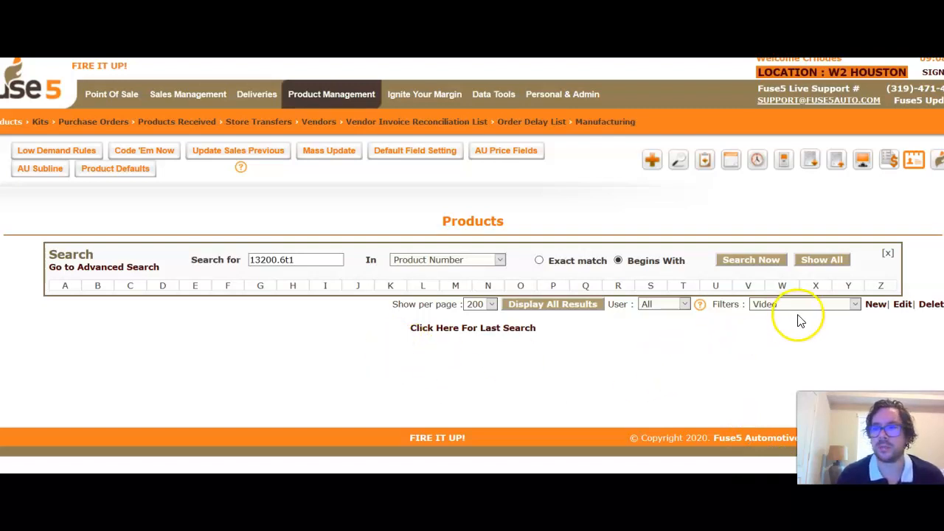
pyautogui.click(819, 304)
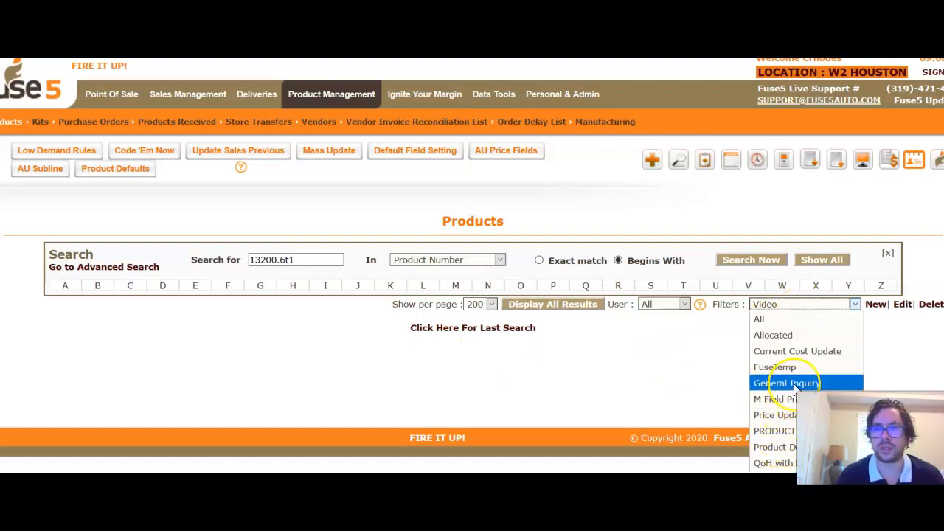
pyautogui.click(662, 411)
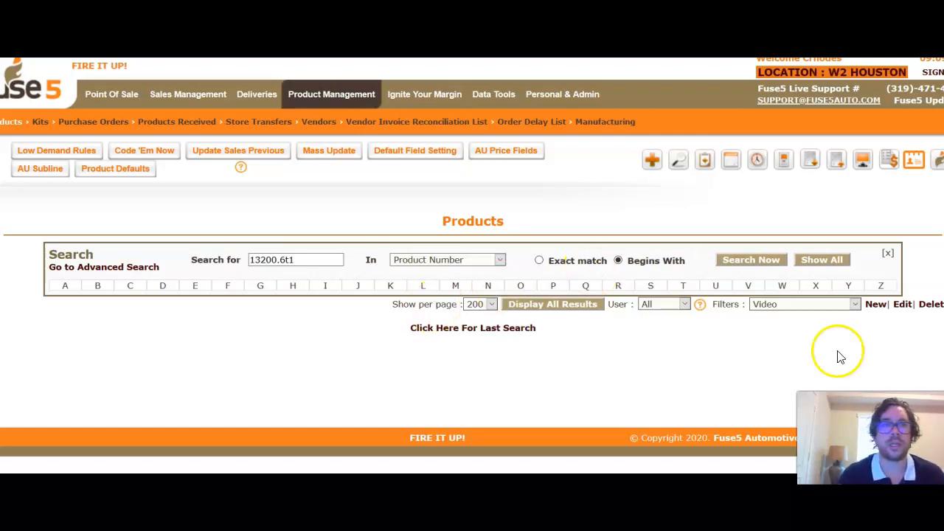
# Step: Go to the Sales Orders list and view its saved filters
pyautogui.moveTo(110, 94)
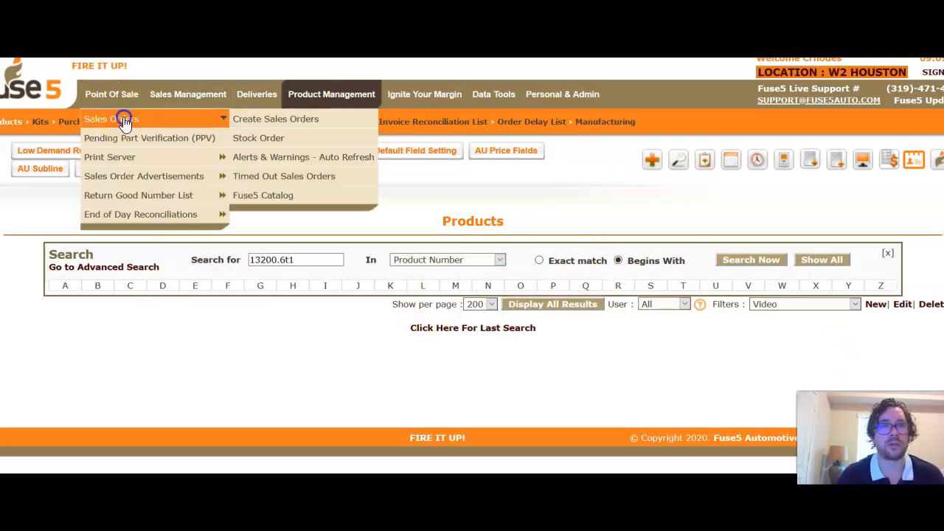
pyautogui.click(124, 117)
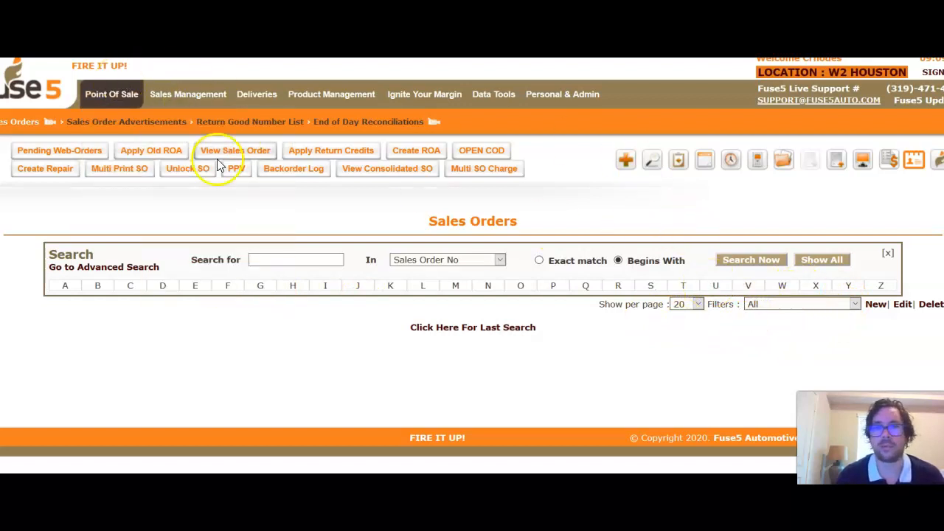
pyautogui.click(820, 304)
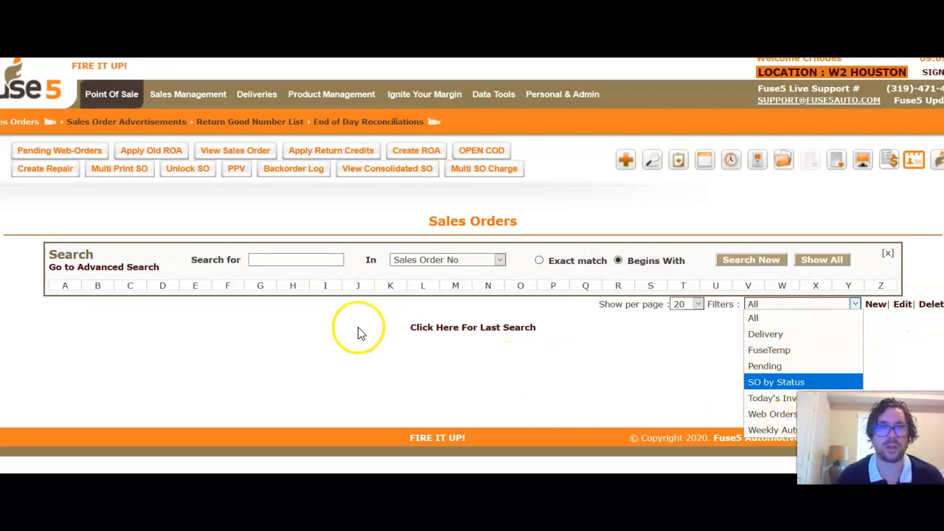
# Step: Go to the Accounts list and check which saved filters it offers
pyautogui.moveTo(211, 108)
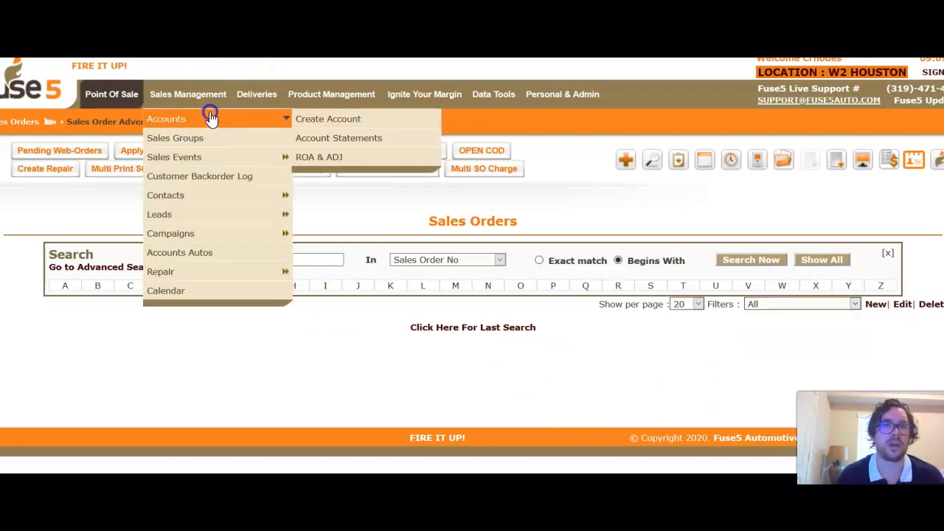
pyautogui.click(211, 116)
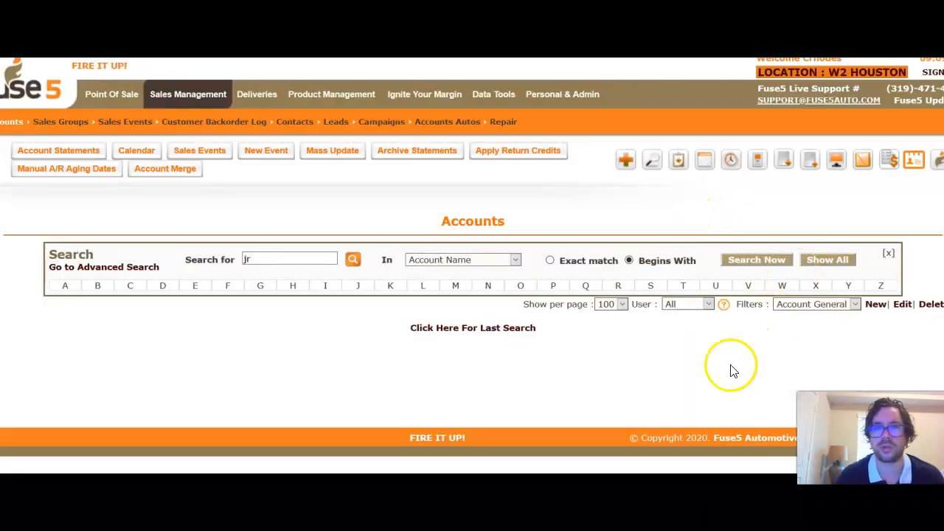
pyautogui.click(849, 303)
pyautogui.click(698, 379)
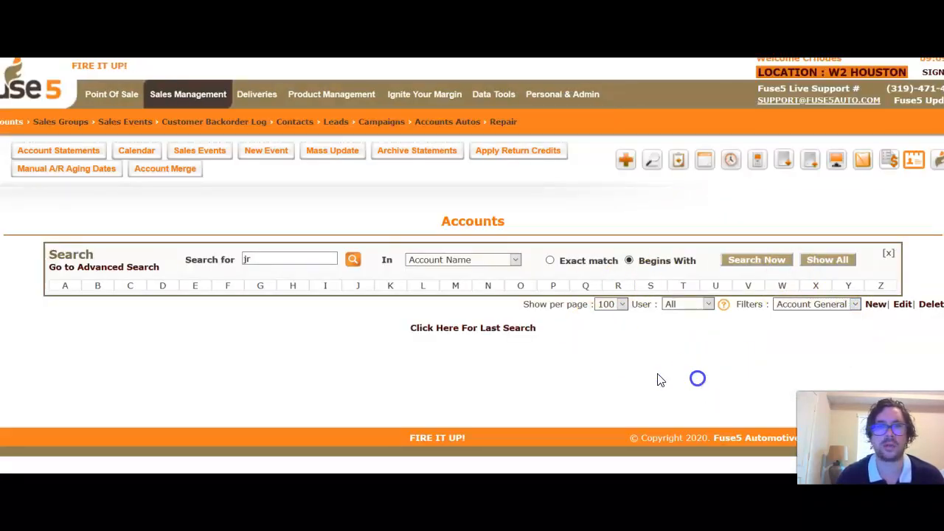
# Step: Return to the Products list and search for product numbers beginning with 13200.6t1 using the Video filter
pyautogui.moveTo(340, 96)
pyautogui.click(350, 118)
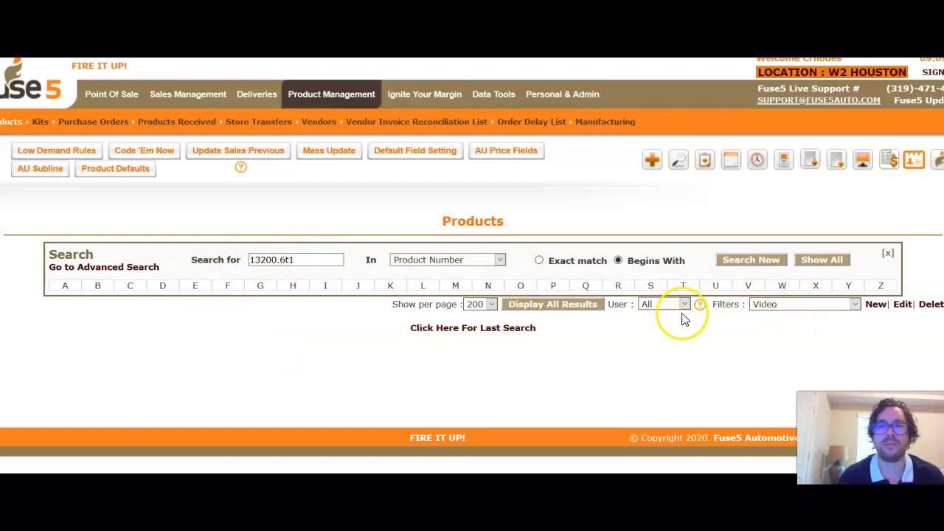
pyautogui.click(462, 262)
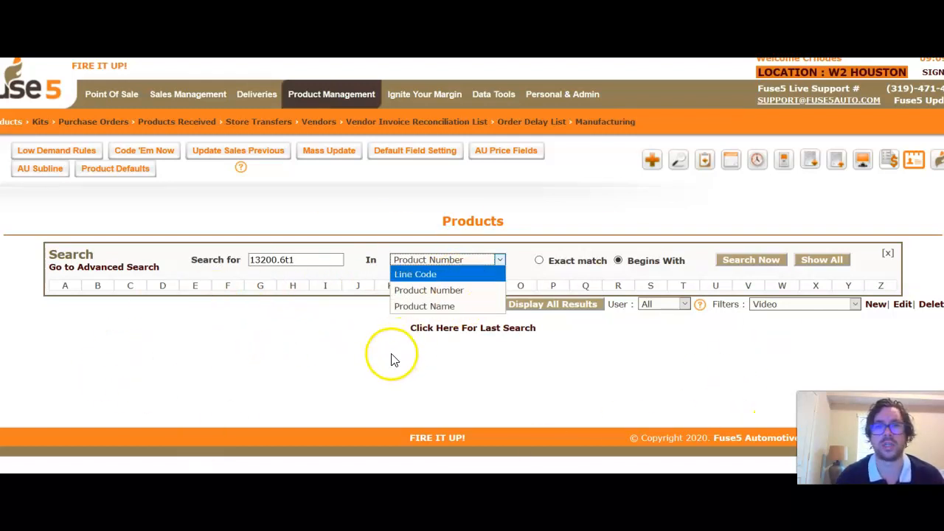
pyautogui.click(452, 364)
pyautogui.doubleClick(320, 259)
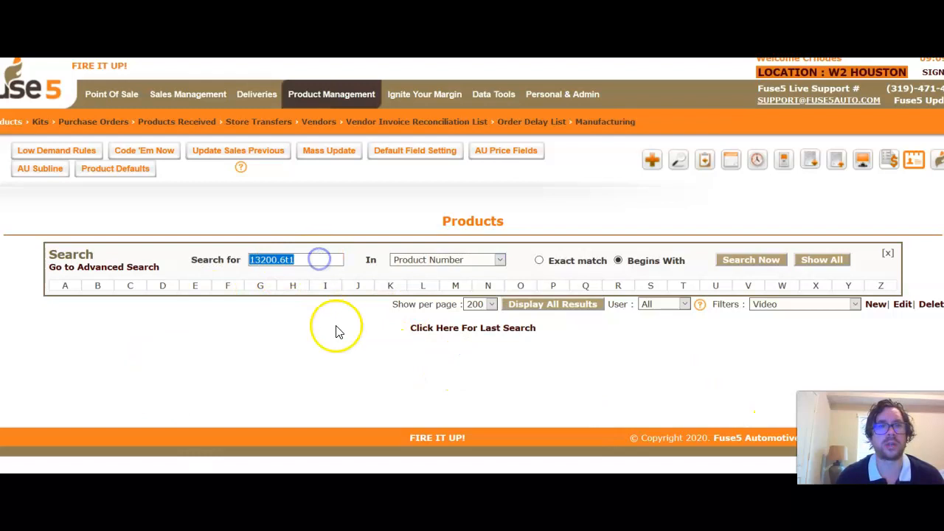
pyautogui.click(774, 258)
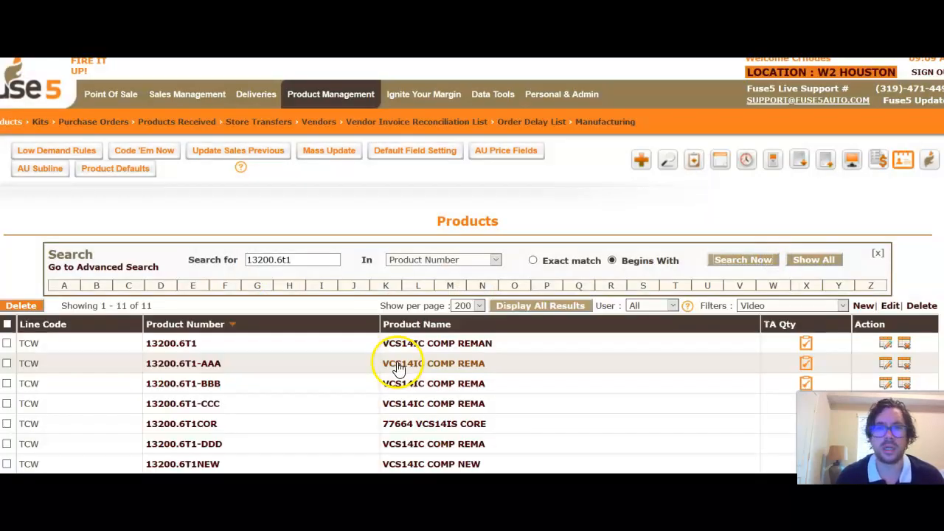
# Step: Examine the columns that the Video filter displays for the matching products
pyautogui.scroll(-2, 358, 394)
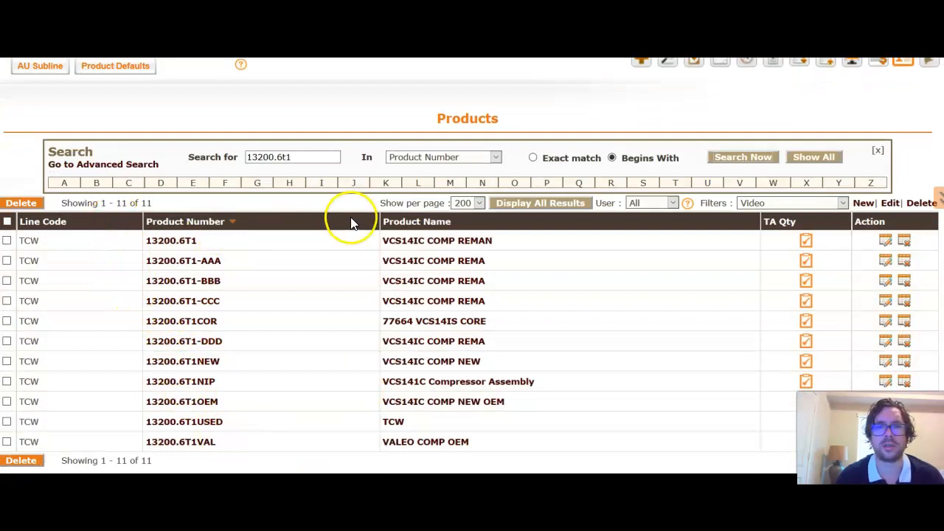
pyautogui.click(155, 225)
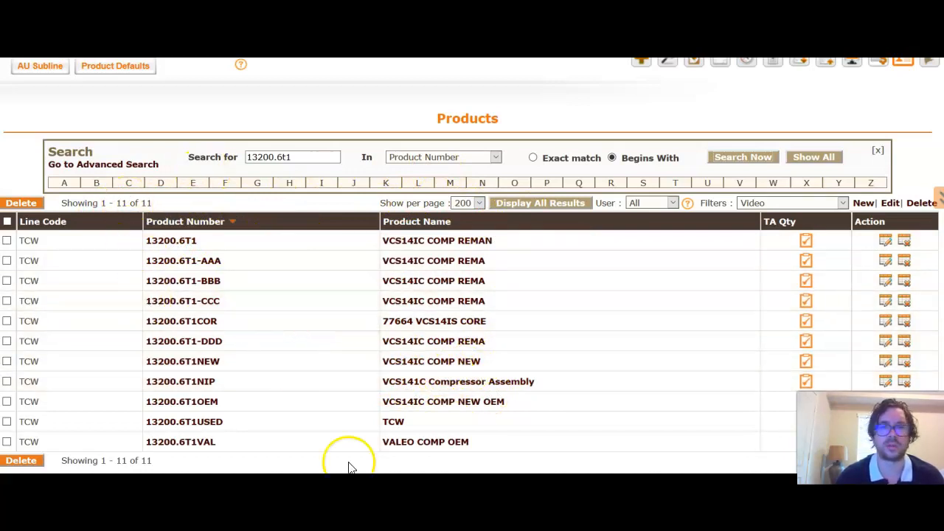
pyautogui.scroll(3, 687, 317)
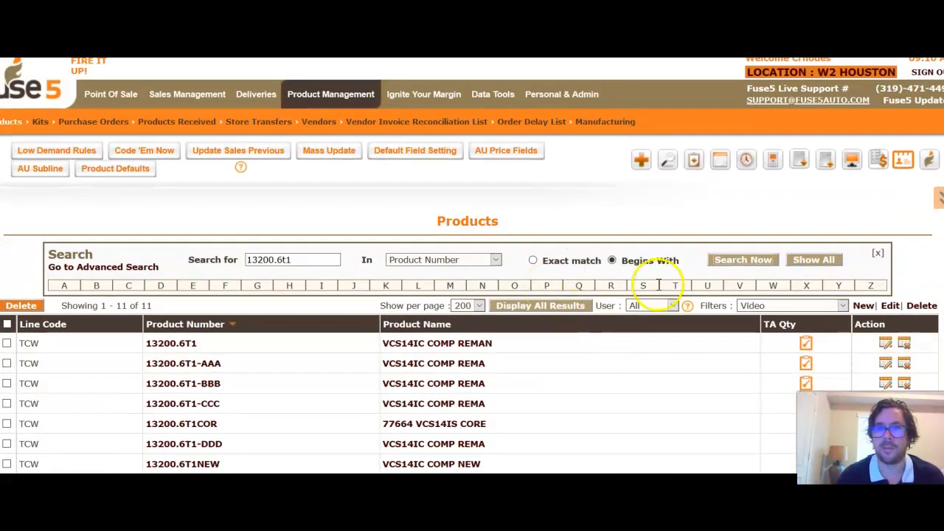
# Step: Start a new custom product view named test and set its second column to Product Number
pyautogui.click(863, 306)
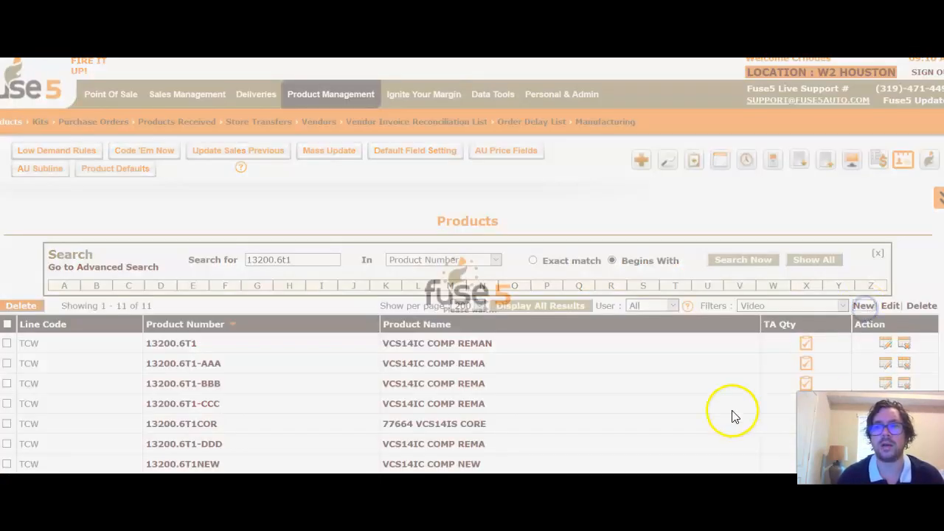
pyautogui.click(382, 226)
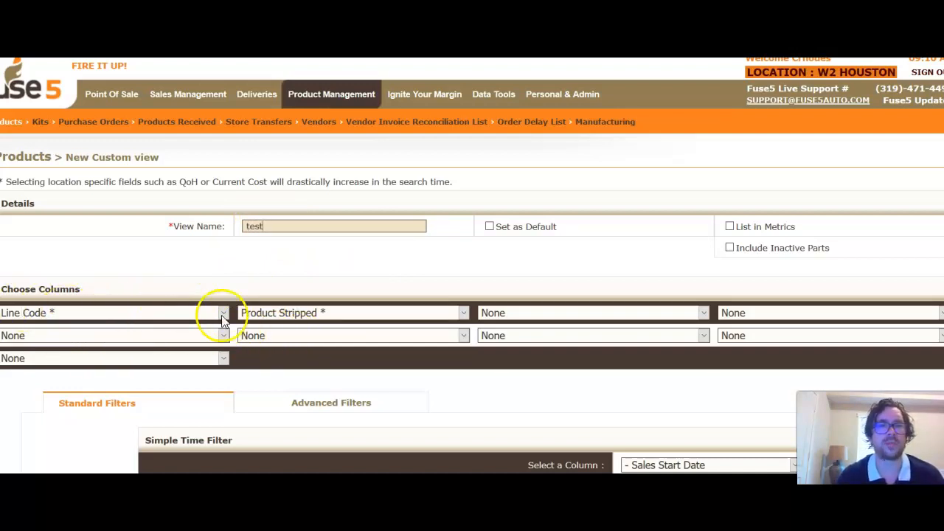
pyautogui.click(446, 314)
pyautogui.click(393, 274)
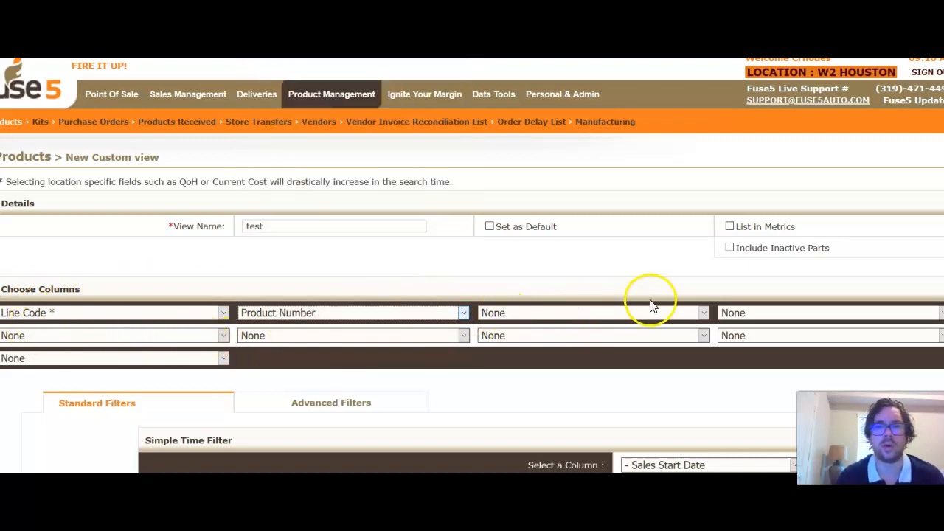
# Step: Browse the fields available for the third column of the custom view, leaving it unassigned
pyautogui.click(687, 315)
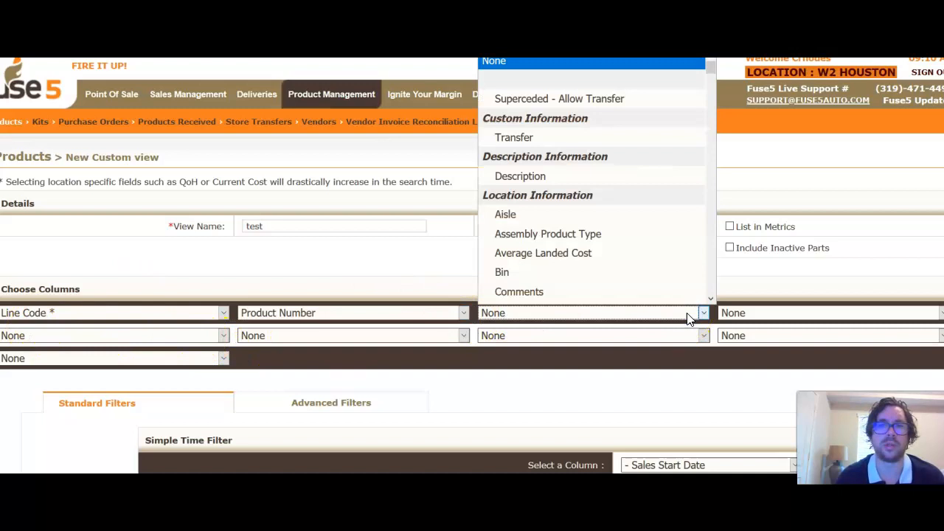
pyautogui.scroll(-10, 645, 261)
pyautogui.scroll(-15, 645, 264)
pyautogui.scroll(-20, 646, 264)
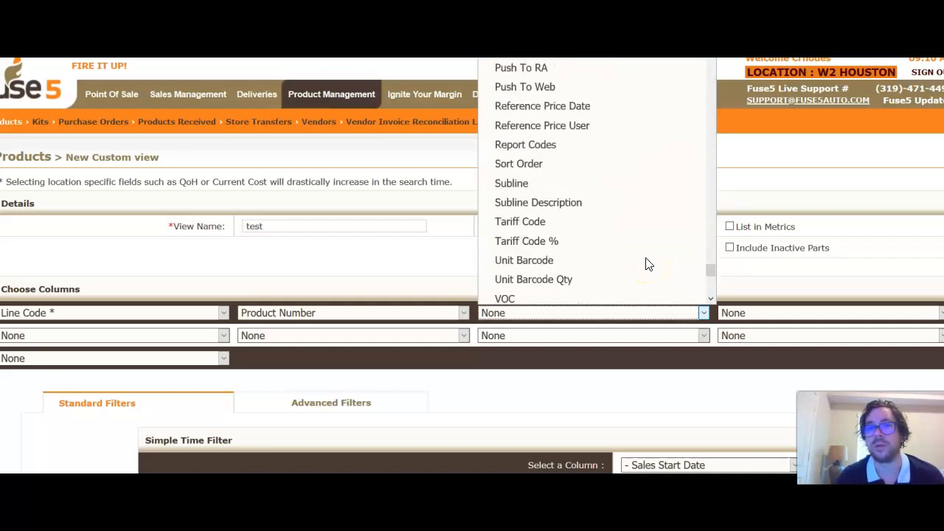
pyautogui.scroll(-5, 648, 264)
pyautogui.scroll(15, 647, 264)
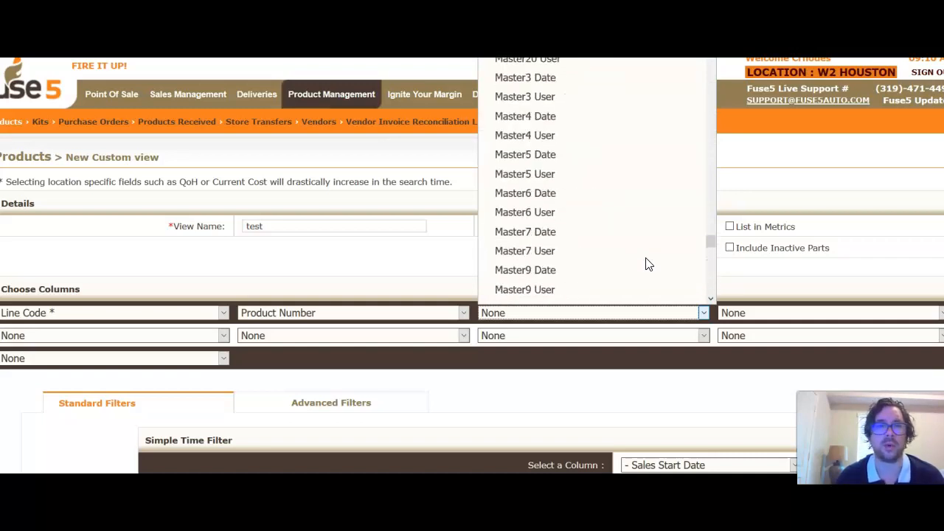
pyautogui.click(843, 273)
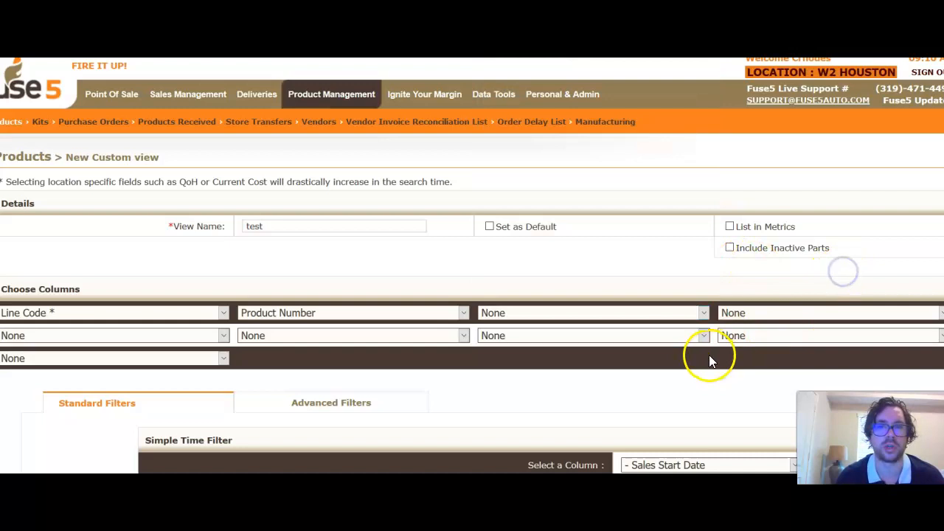
# Step: Review the custom view's column slots and the simple time filter options
pyautogui.scroll(-3, 662, 405)
pyautogui.scroll(2, 667, 397)
pyautogui.scroll(1, 666, 396)
pyautogui.scroll(-3, 667, 396)
pyautogui.scroll(3, 641, 390)
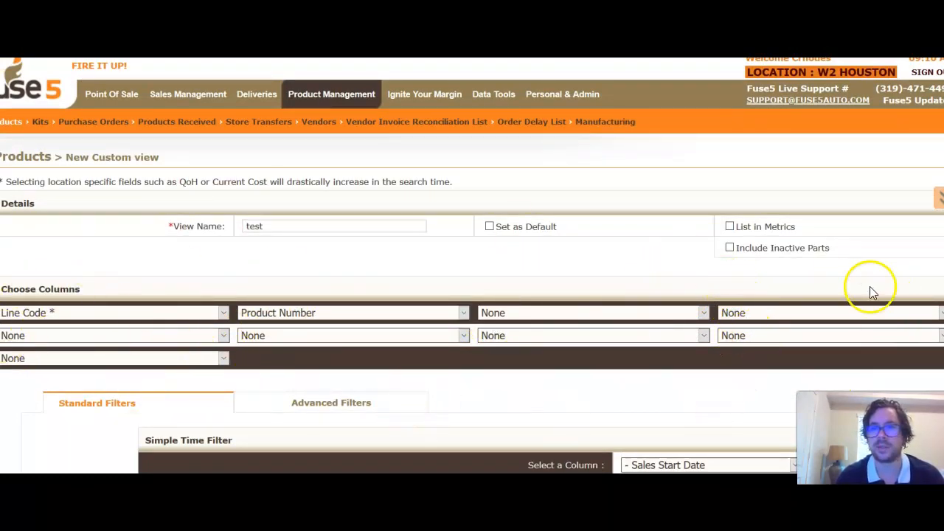
pyautogui.scroll(-2, 397, 223)
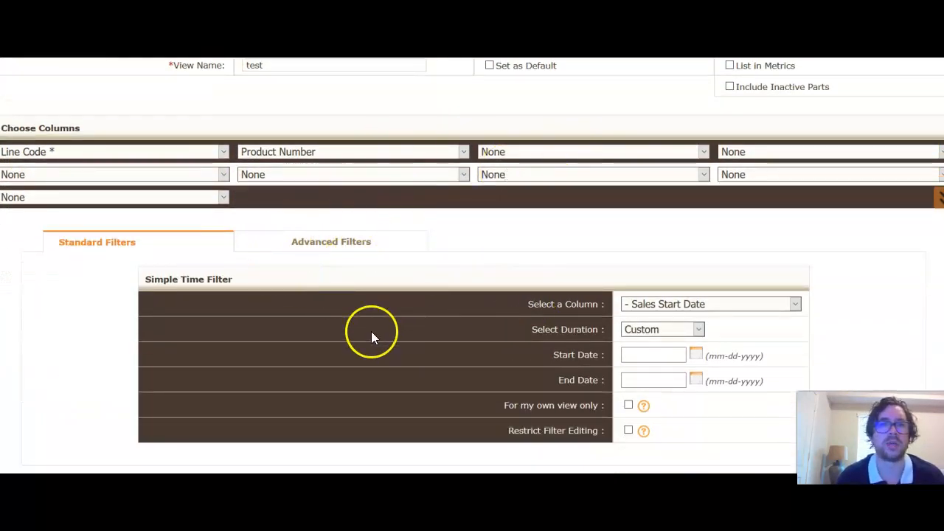
pyautogui.scroll(-1, 356, 292)
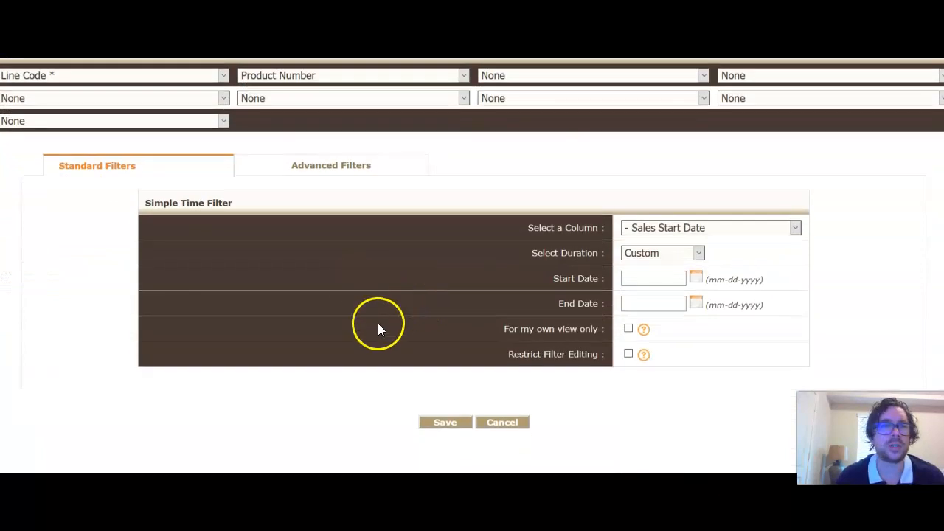
# Step: Choose Subline as the field of the first advanced filter rule in the test view
pyautogui.click(334, 170)
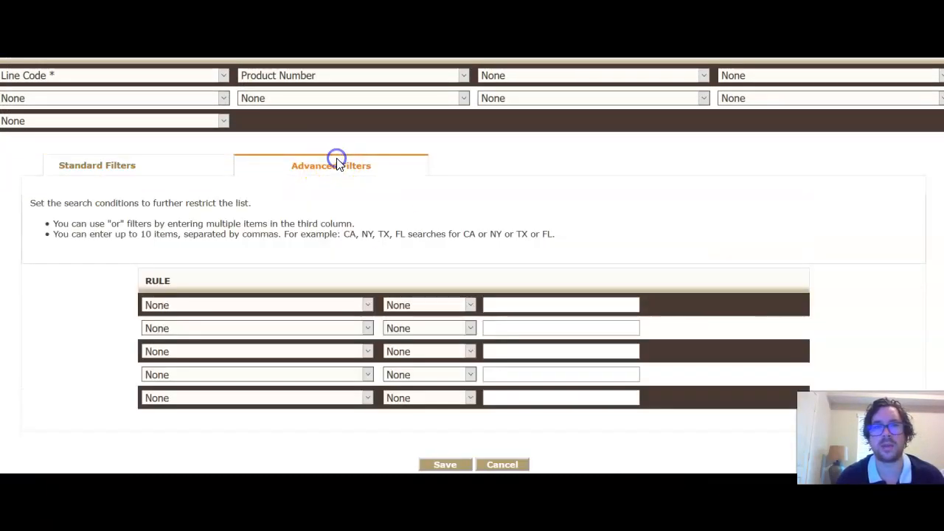
pyautogui.click(368, 304)
pyautogui.click(513, 234)
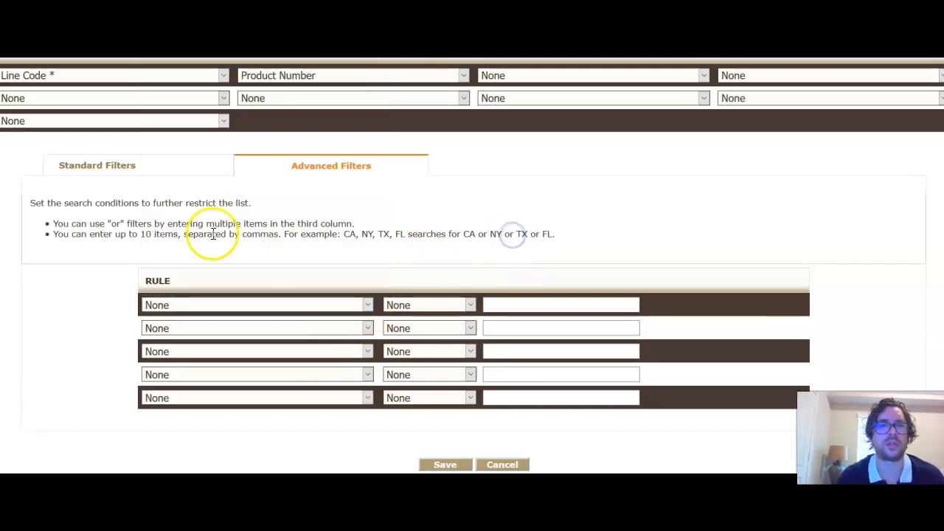
pyautogui.click(352, 304)
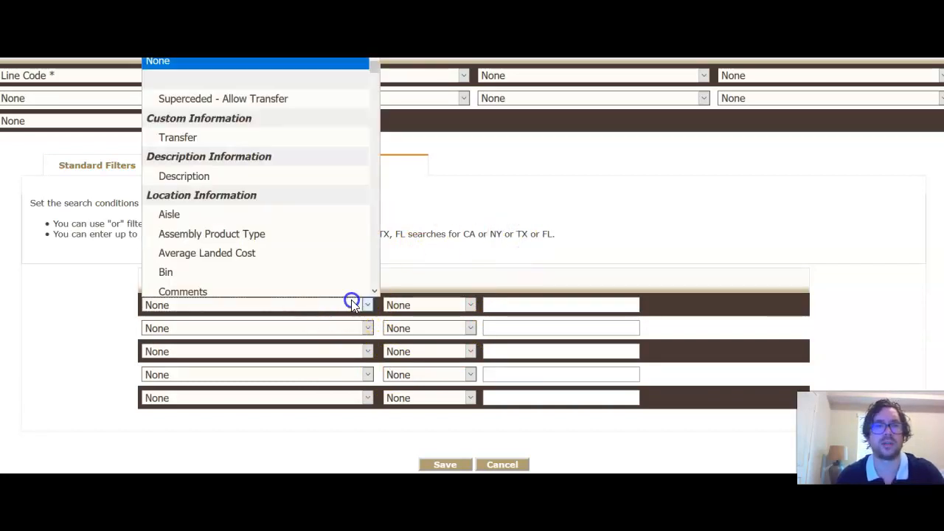
pyautogui.press('s')
pyautogui.scroll(-5, 297, 274)
pyautogui.press('s')
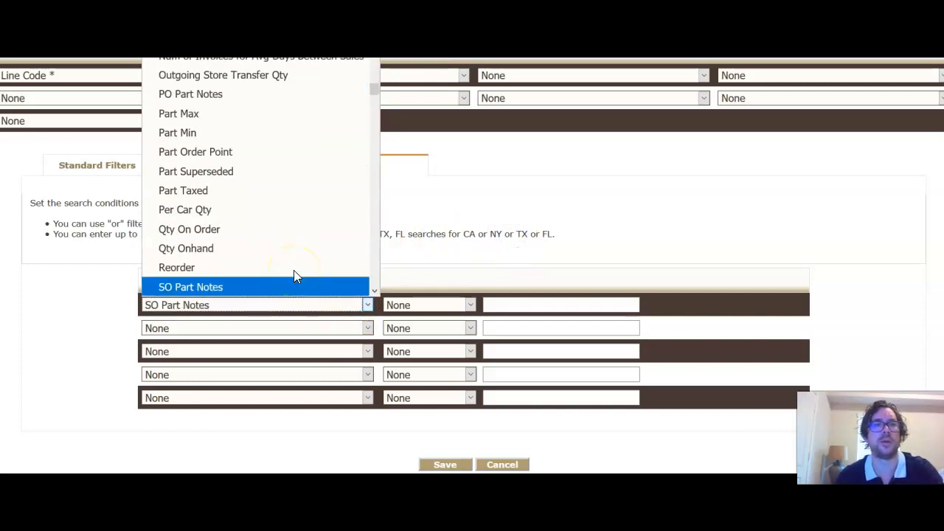
pyautogui.scroll(-3, 294, 271)
pyautogui.scroll(-2, 293, 276)
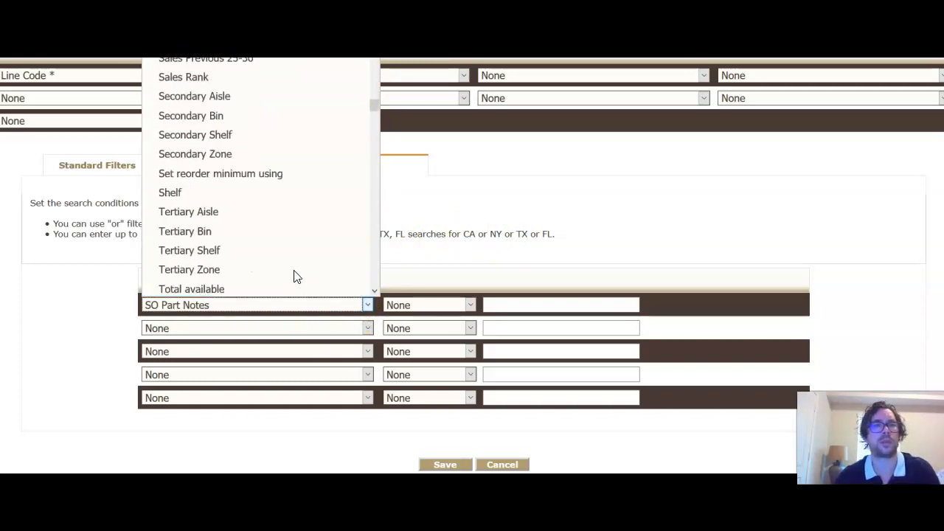
pyautogui.scroll(-15, 294, 276)
pyautogui.scroll(-20, 294, 276)
pyautogui.scroll(-15, 293, 276)
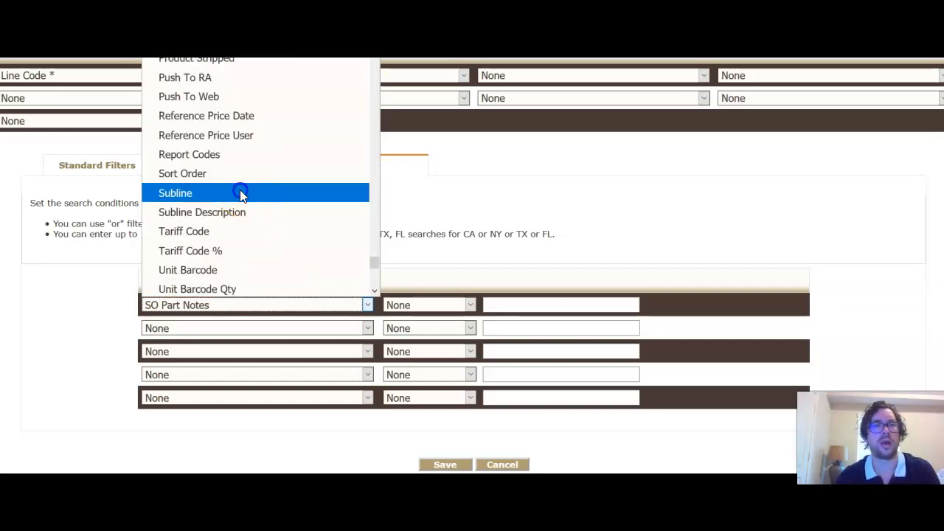
pyautogui.click(242, 193)
# Step: Complete the Subline rule with the condition equals COMPN, and discard the new custom view without saving
pyautogui.click(441, 304)
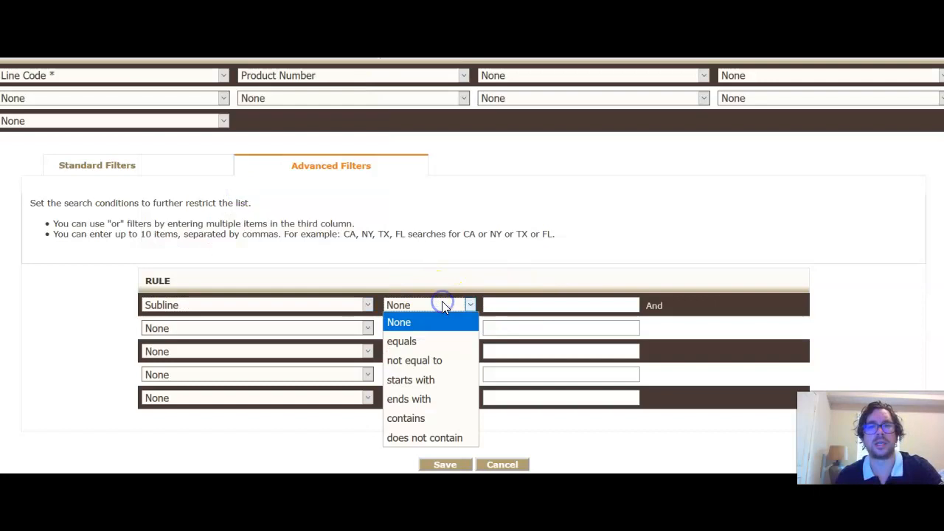
pyautogui.click(453, 341)
pyautogui.click(535, 305)
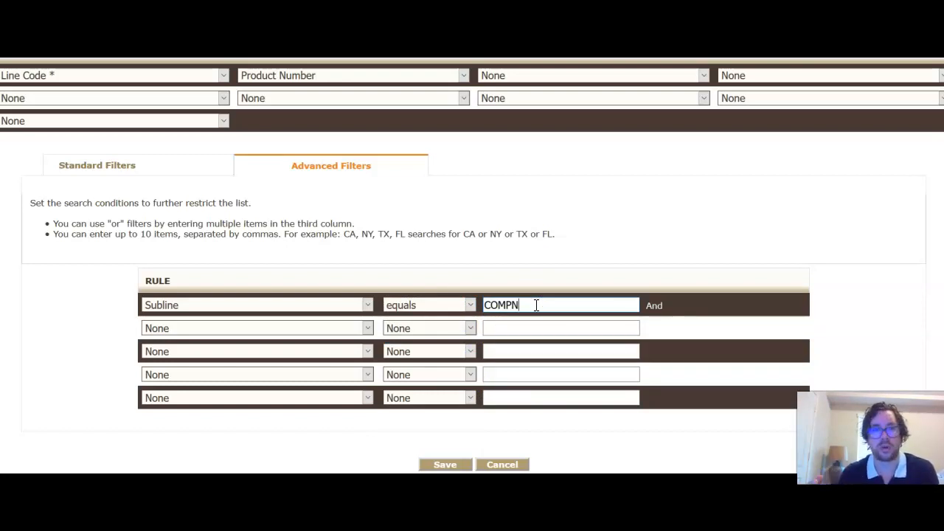
pyautogui.scroll(3, 548, 190)
pyautogui.scroll(-4, 525, 295)
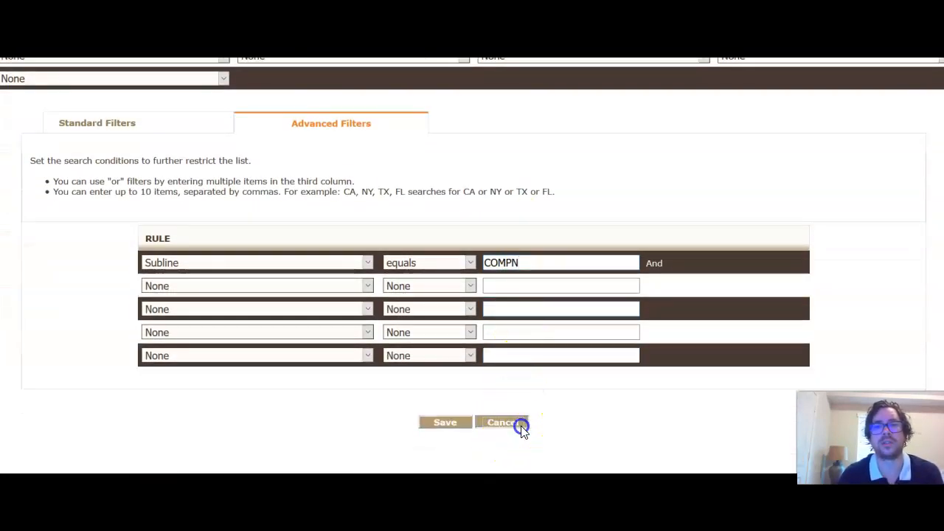
pyautogui.click(503, 422)
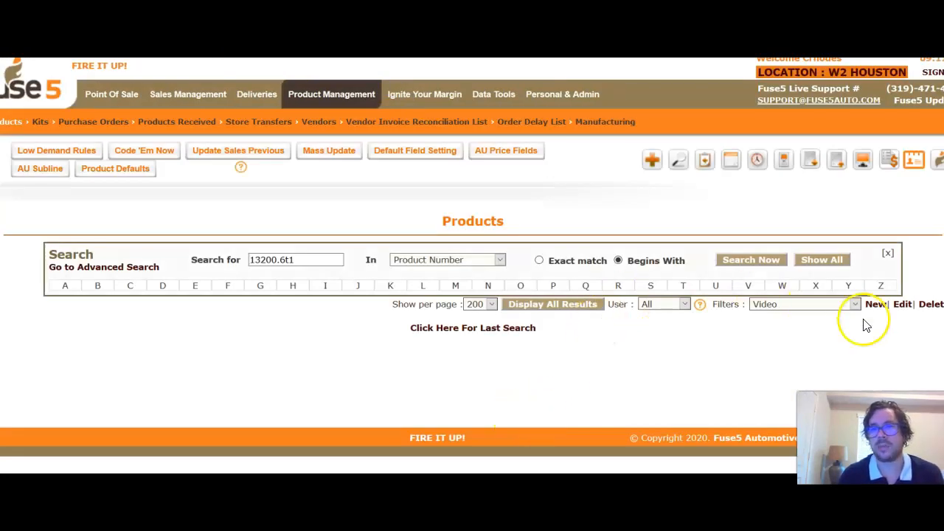
# Step: Edit the Video custom view to show Bin as its fourth column and save it
pyautogui.click(903, 305)
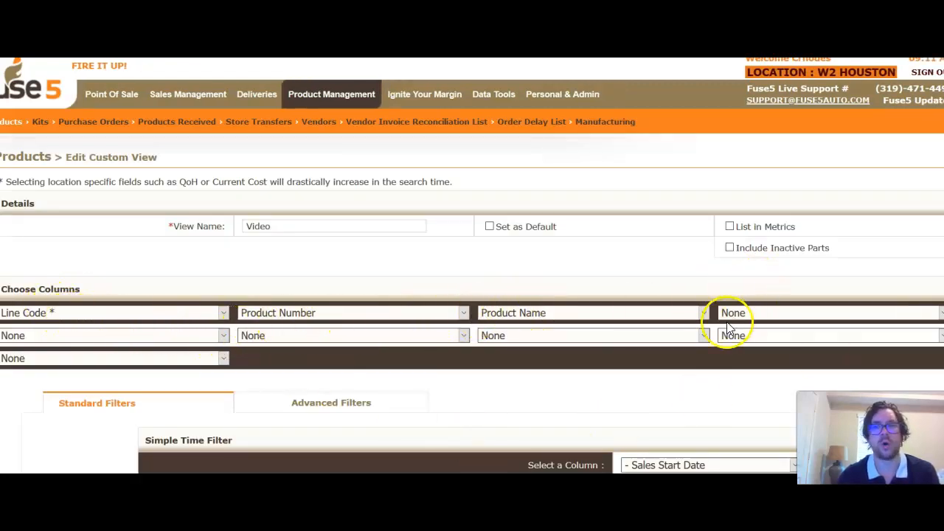
pyautogui.click(829, 318)
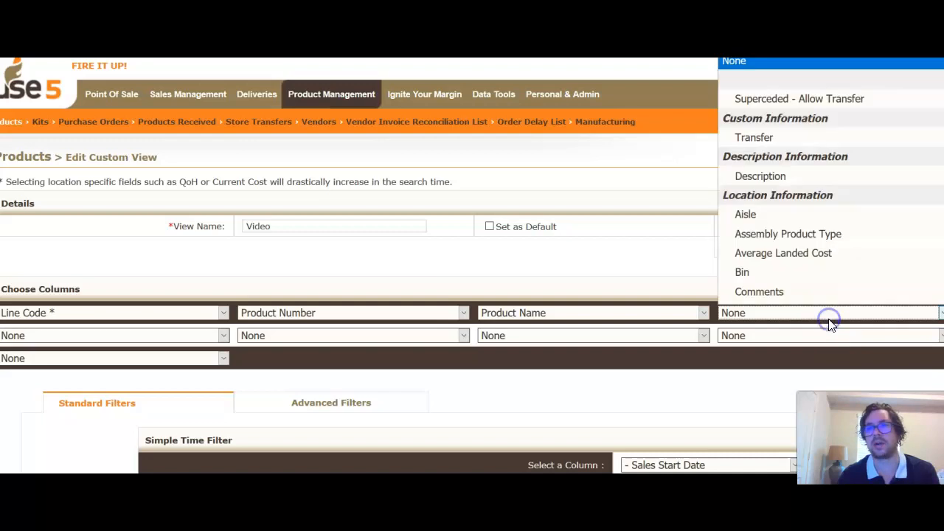
pyautogui.scroll(-3, 844, 240)
pyautogui.scroll(3, 844, 241)
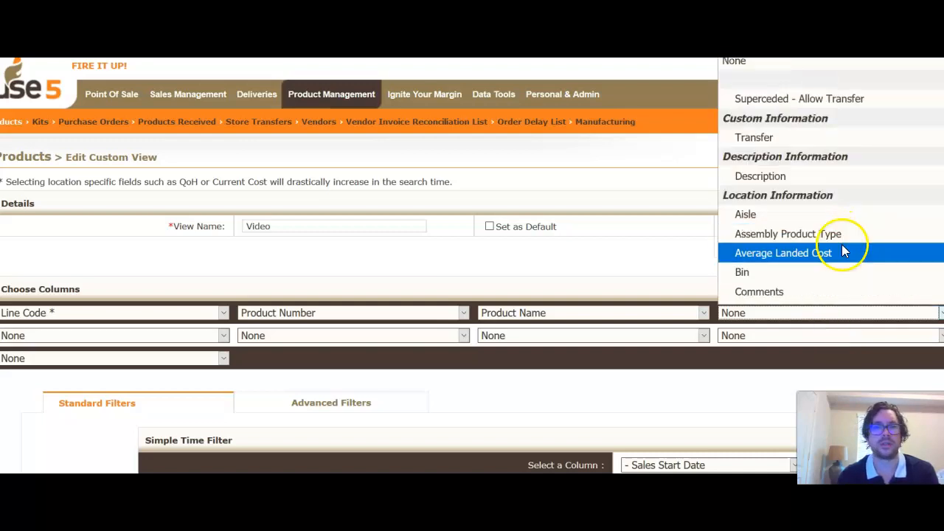
pyautogui.scroll(-4, 847, 285)
pyautogui.scroll(3, 848, 284)
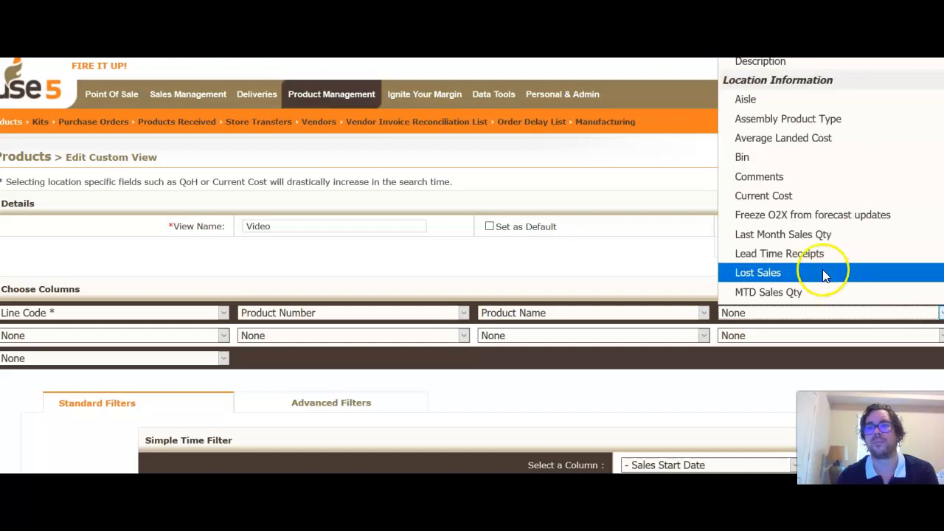
pyautogui.click(839, 153)
pyautogui.scroll(-3, 659, 405)
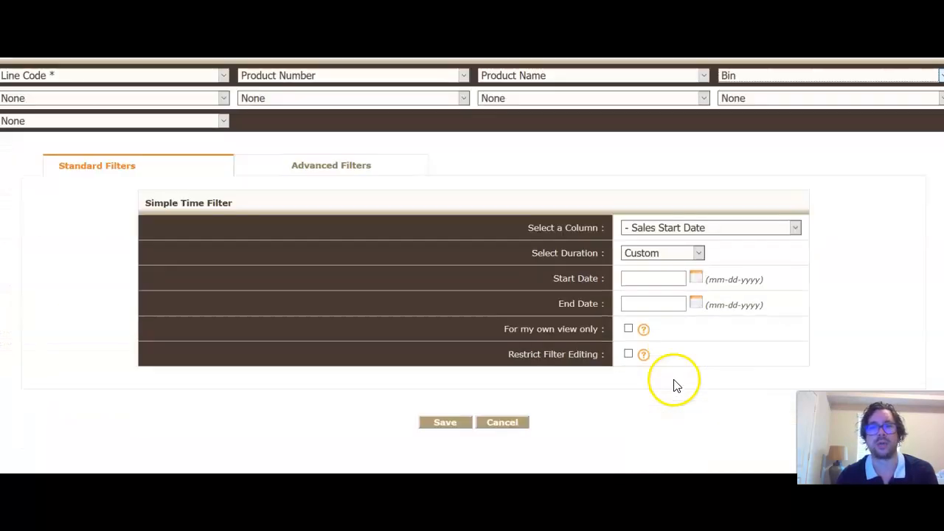
pyautogui.click(445, 423)
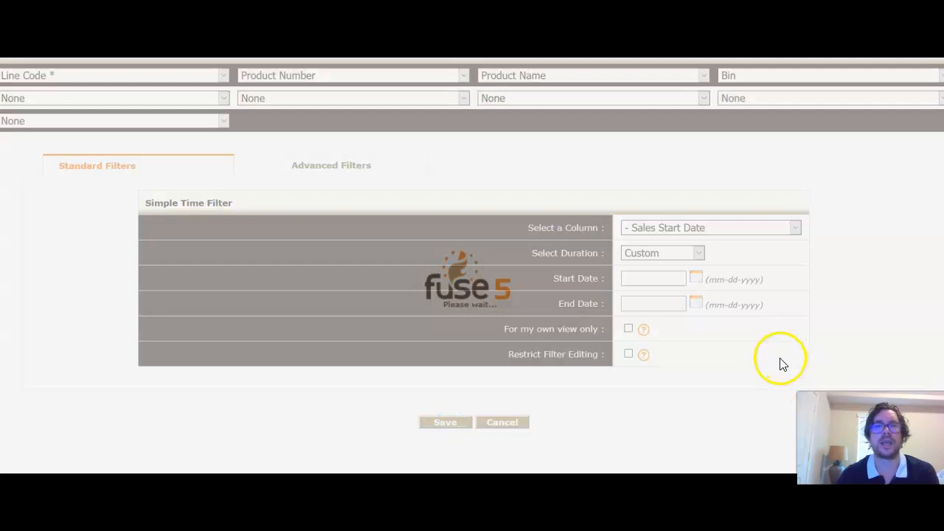
# Step: Rerun the product number search for 13200.6t1 and review the Bin column and the available list filters
pyautogui.click(757, 261)
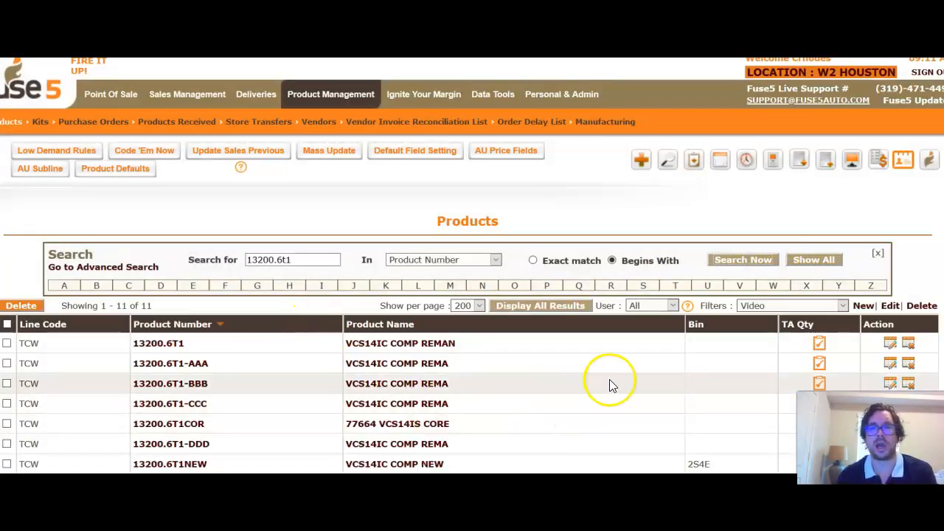
pyautogui.scroll(-2, 596, 386)
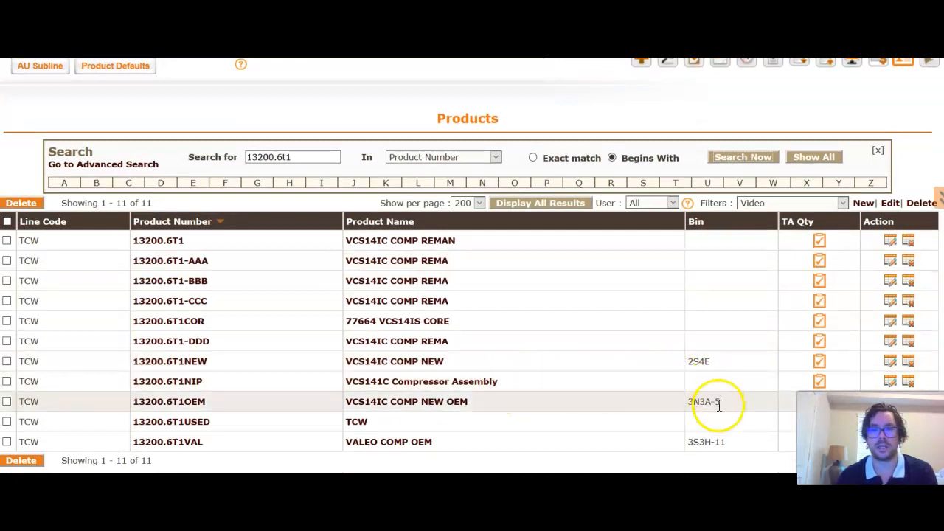
pyautogui.scroll(2, 728, 376)
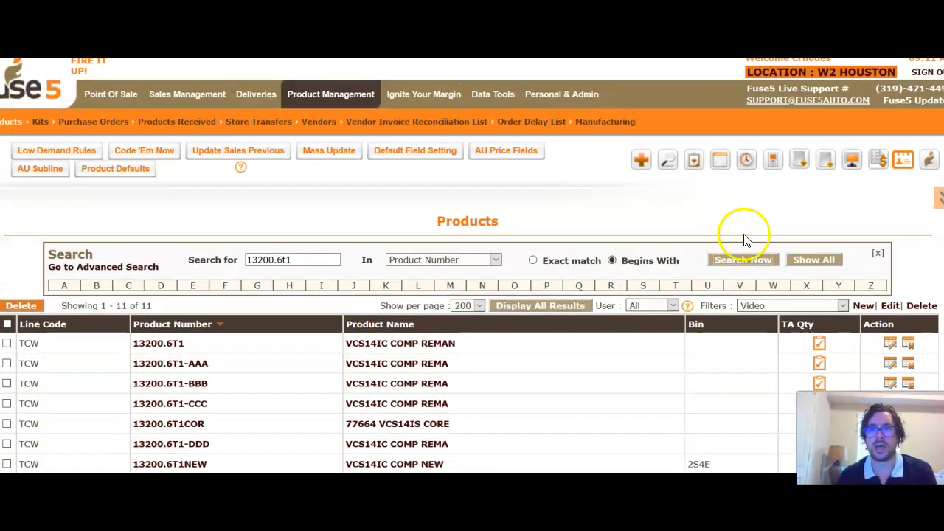
pyautogui.scroll(-2, 691, 390)
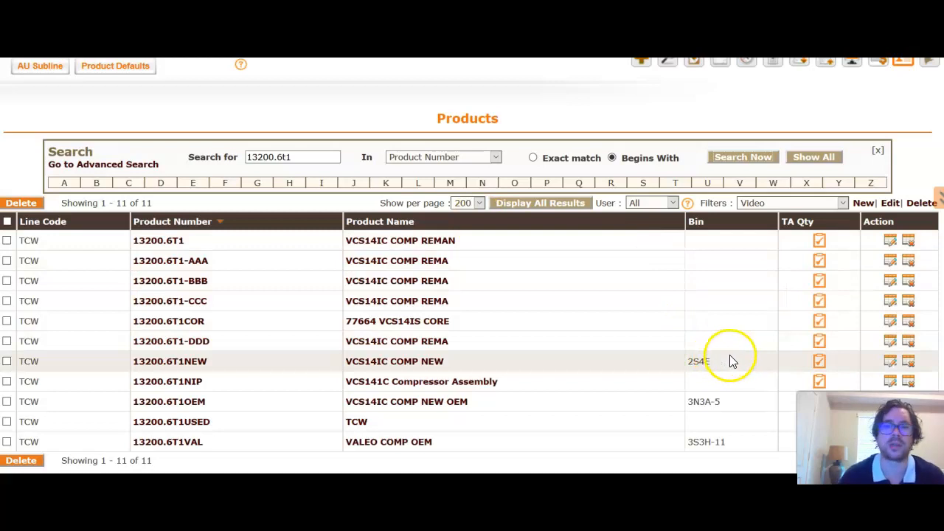
pyautogui.rightClick(704, 392)
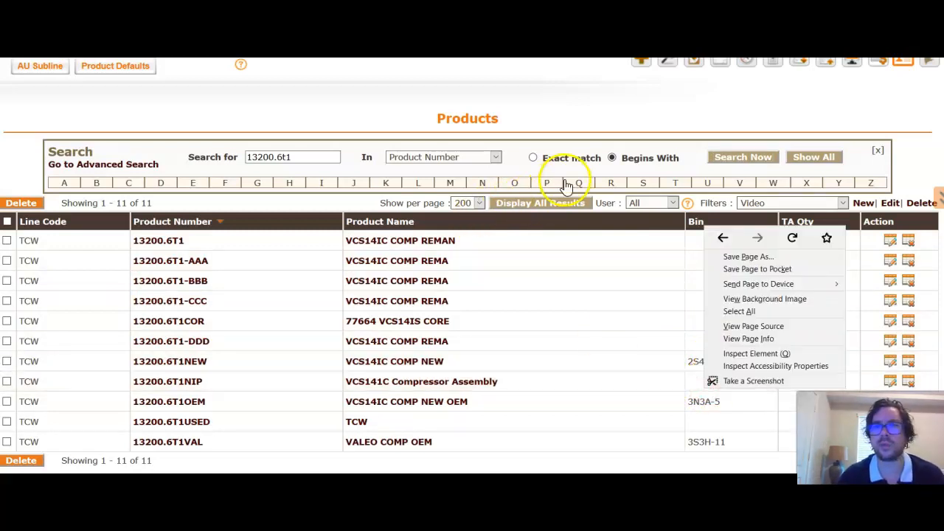
pyautogui.click(601, 171)
pyautogui.scroll(3, 785, 374)
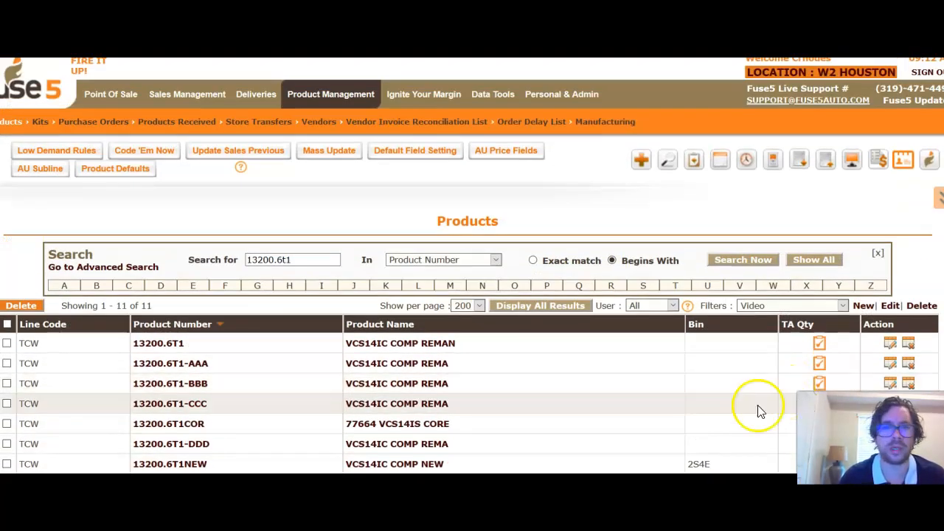
pyautogui.click(771, 306)
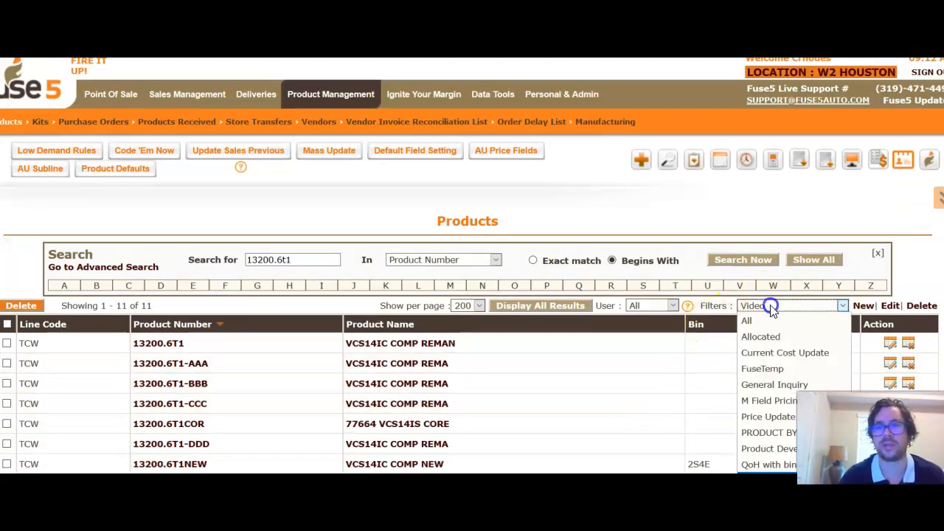
pyautogui.click(886, 263)
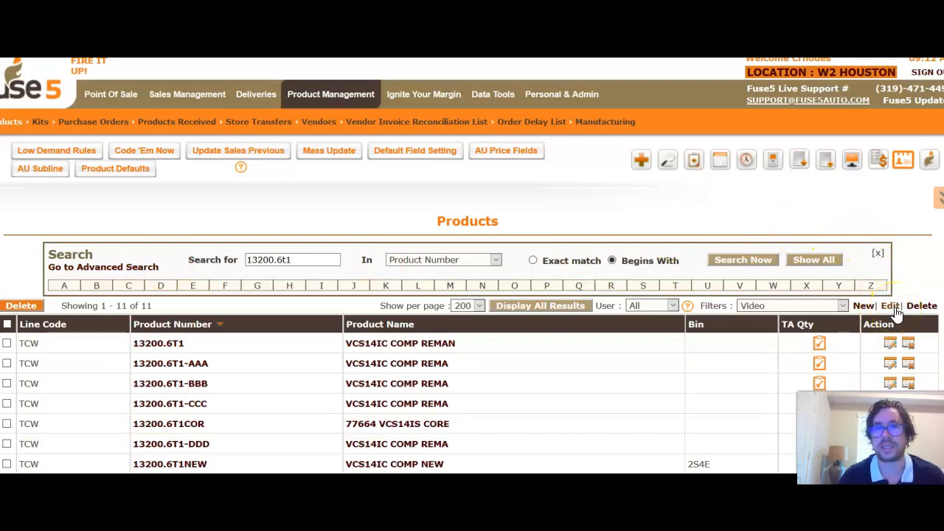
# Step: Run an advanced search for products whose subline contains COMPN and look through the results under the Video filter
pyautogui.click(136, 269)
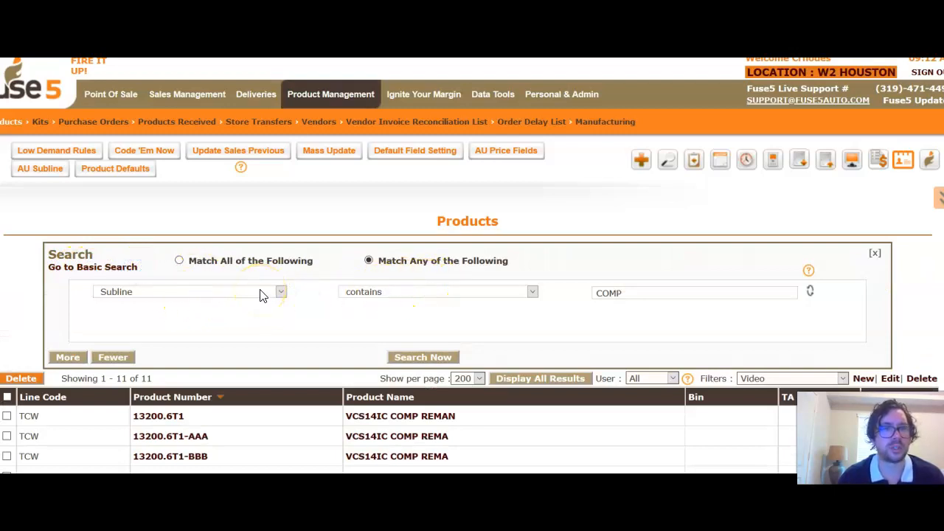
pyautogui.doubleClick(658, 298)
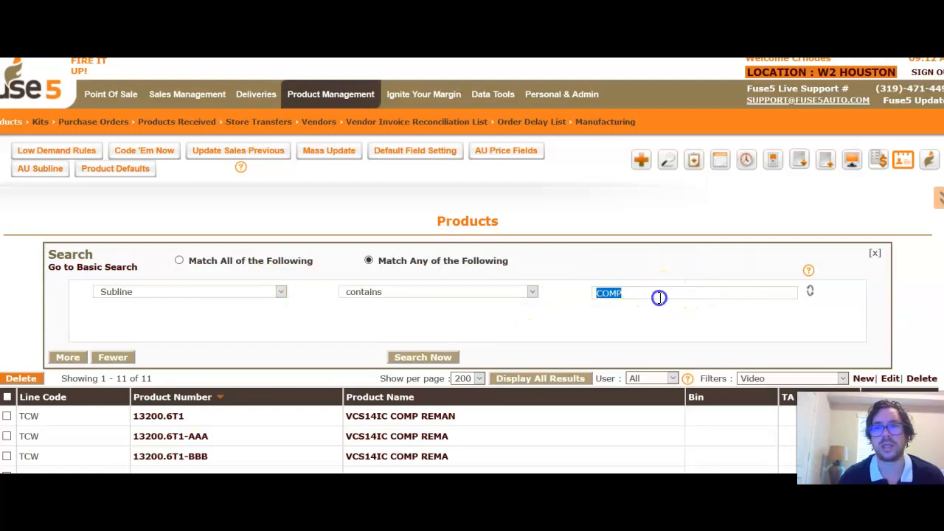
pyautogui.click(660, 297)
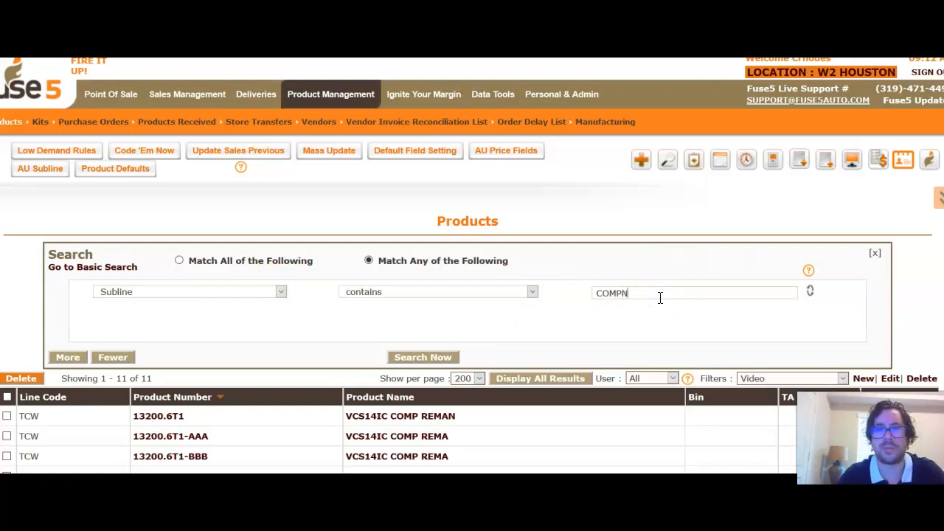
pyautogui.click(440, 357)
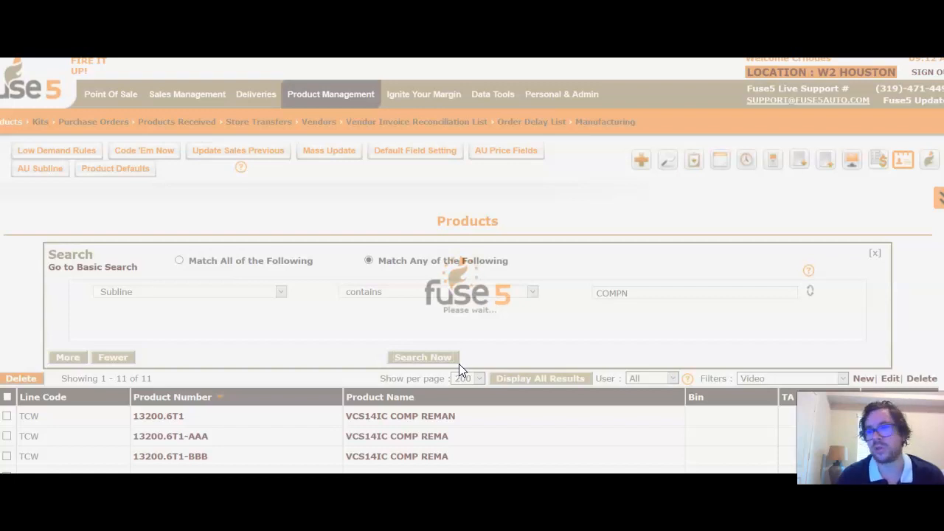
pyautogui.scroll(-3, 459, 364)
pyautogui.scroll(2, 459, 369)
pyautogui.scroll(-2, 399, 354)
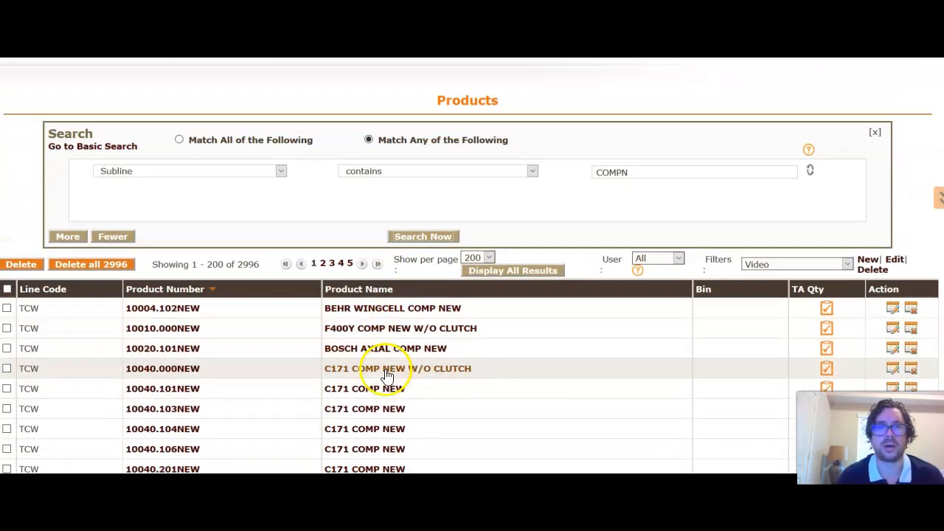
pyautogui.scroll(3, 203, 238)
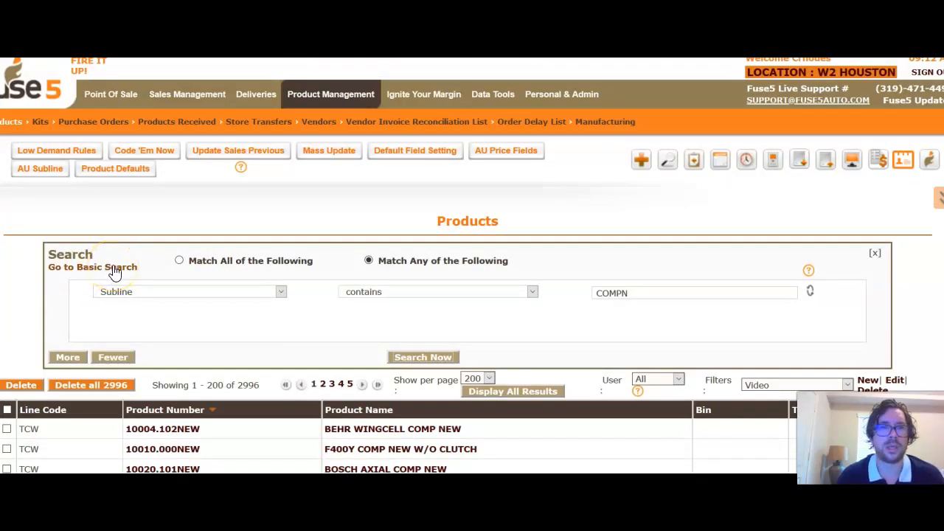
pyautogui.scroll(-5, 447, 331)
pyautogui.scroll(-1, 369, 335)
pyautogui.scroll(6, 390, 333)
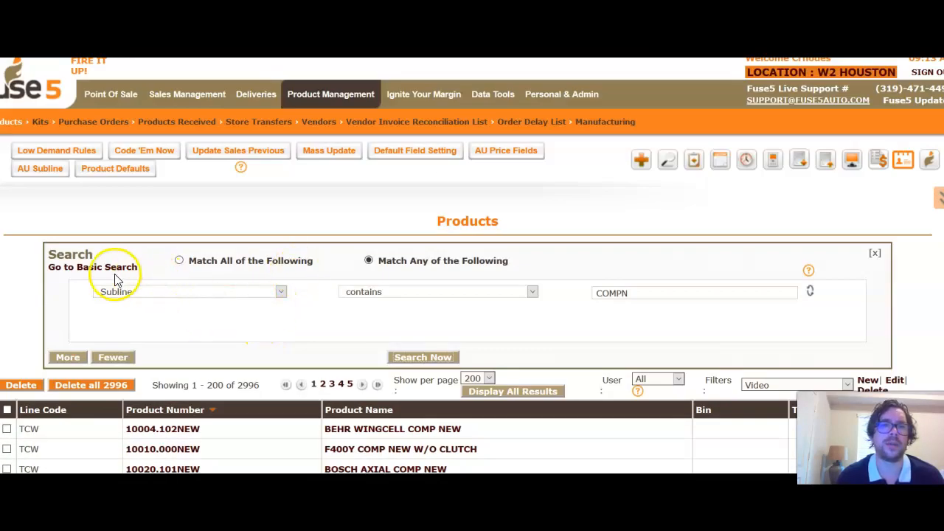
# Step: Return to basic search and rerun the search for product numbers beginning with 13200.6t1
pyautogui.click(118, 267)
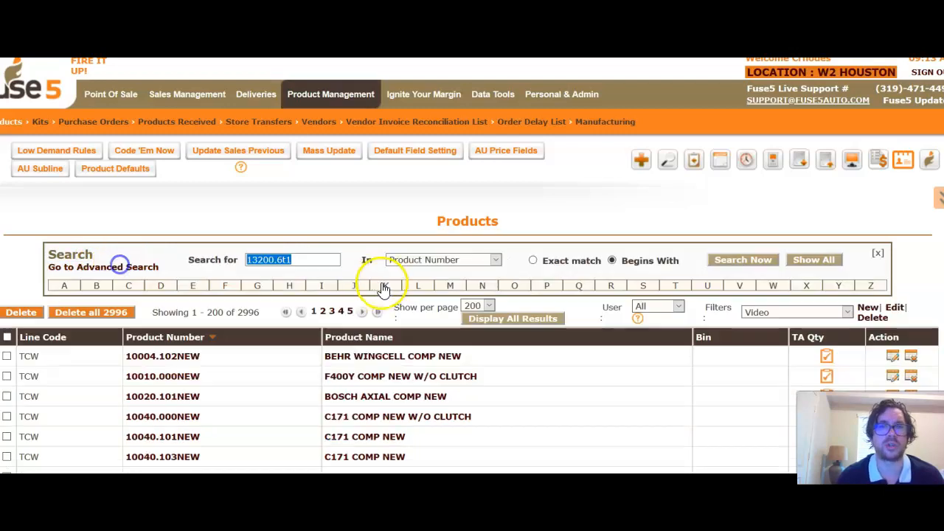
pyautogui.click(756, 267)
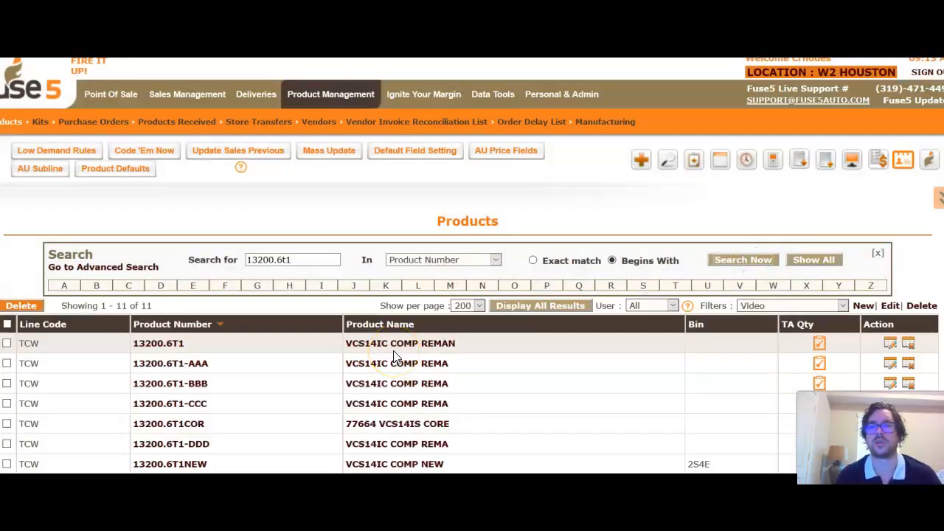
pyautogui.scroll(-1, 253, 317)
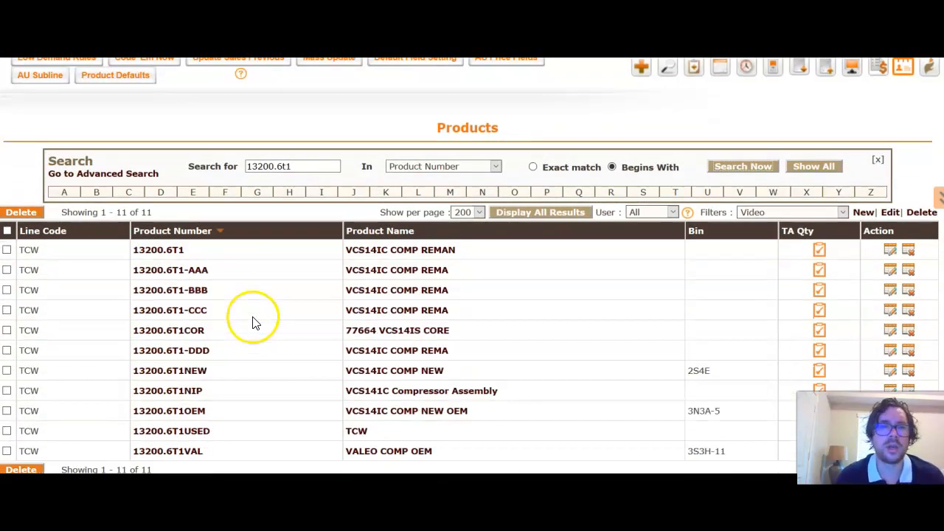
pyautogui.doubleClick(309, 159)
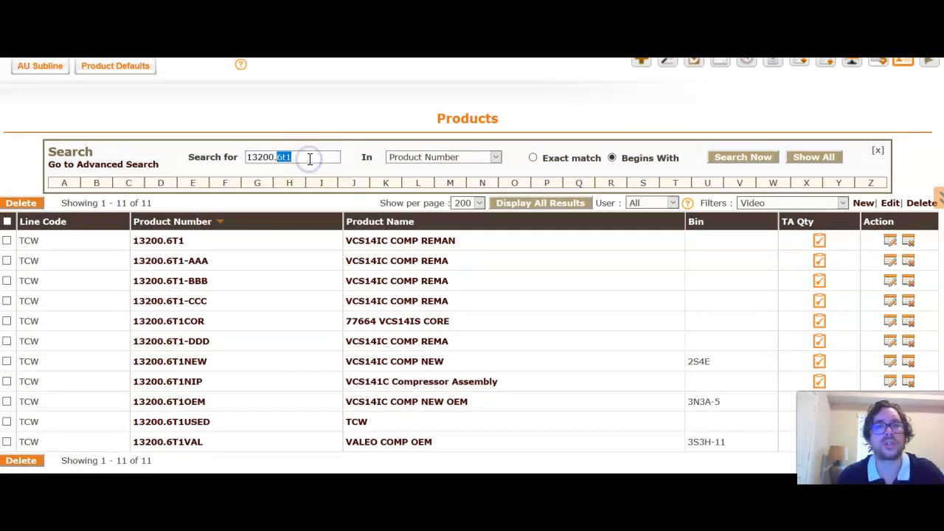
# Step: Run a basic search for product numbers beginning with 13200.6t1new
pyautogui.click(249, 321)
pyautogui.click(301, 155)
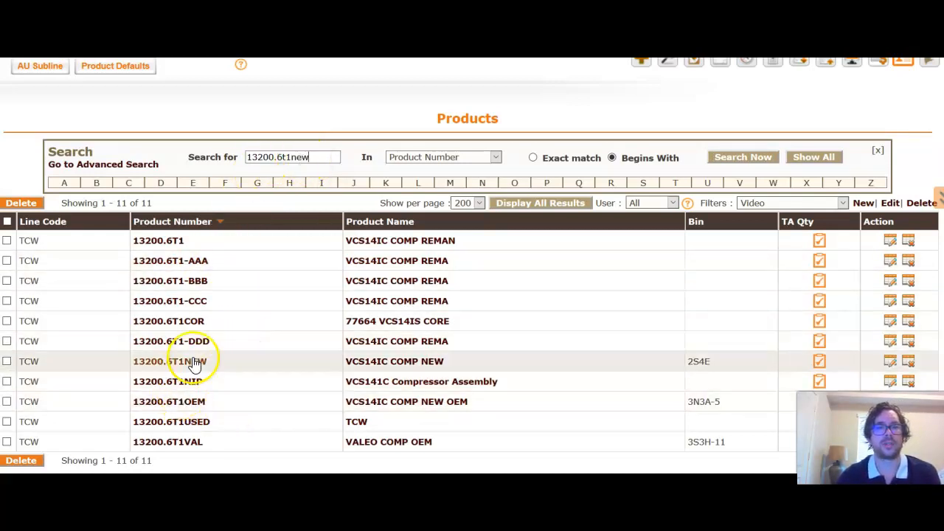
pyautogui.click(750, 157)
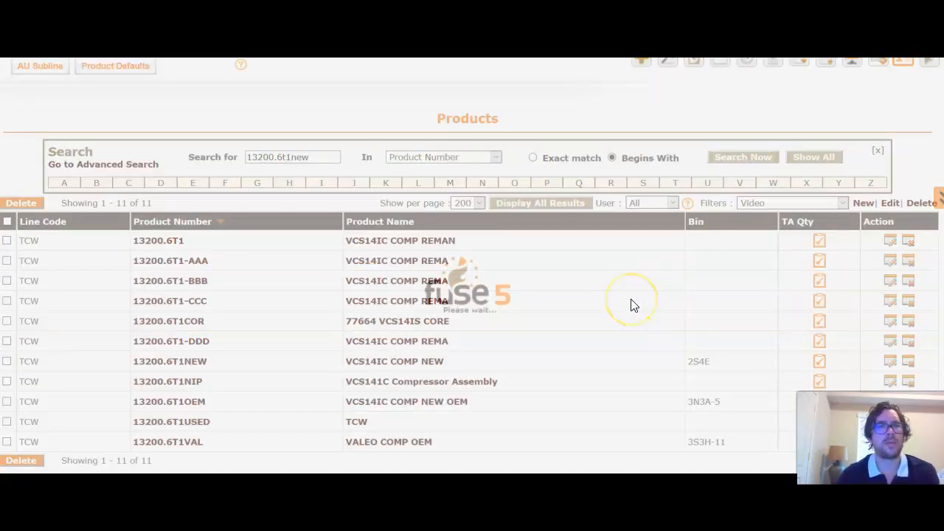
pyautogui.click(639, 289)
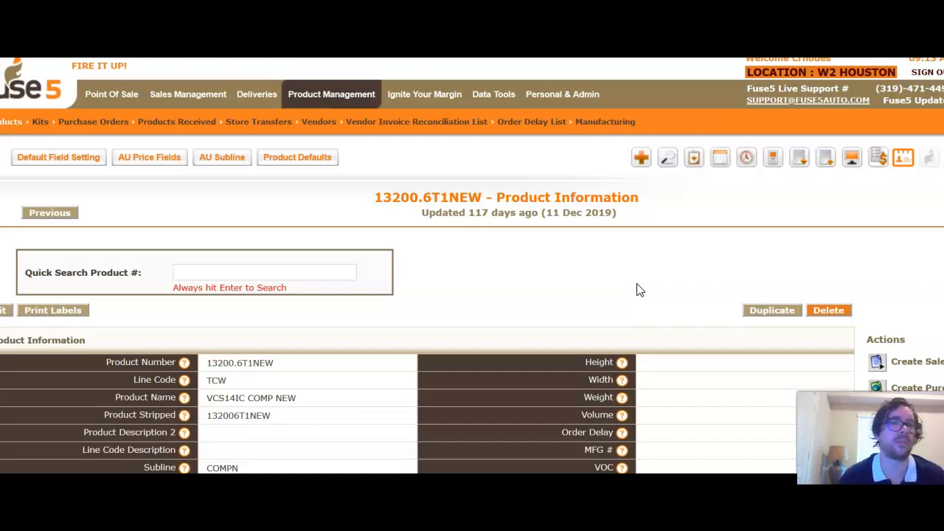
# Step: Review the Product Information page for 13200.6T1NEW and return to the Product Management section
pyautogui.scroll(-3, 639, 289)
pyautogui.scroll(1, 639, 290)
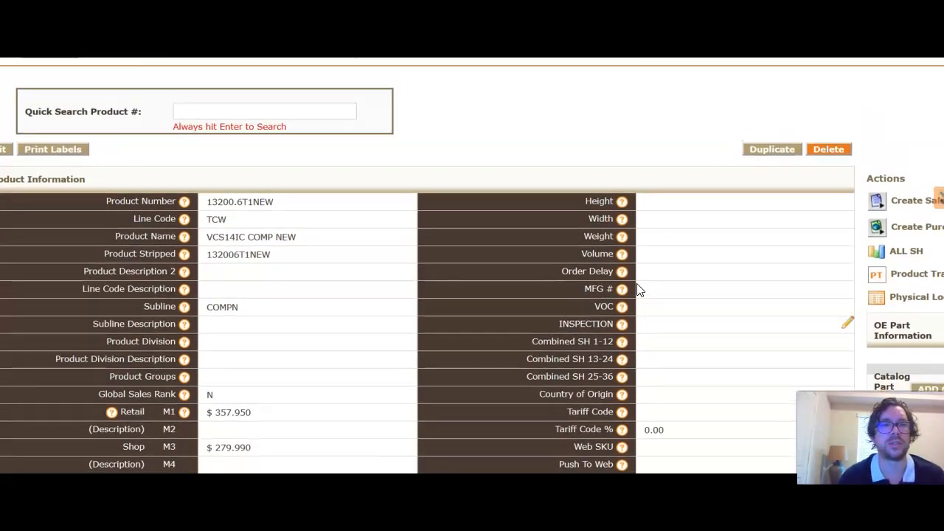
pyautogui.scroll(1, 640, 290)
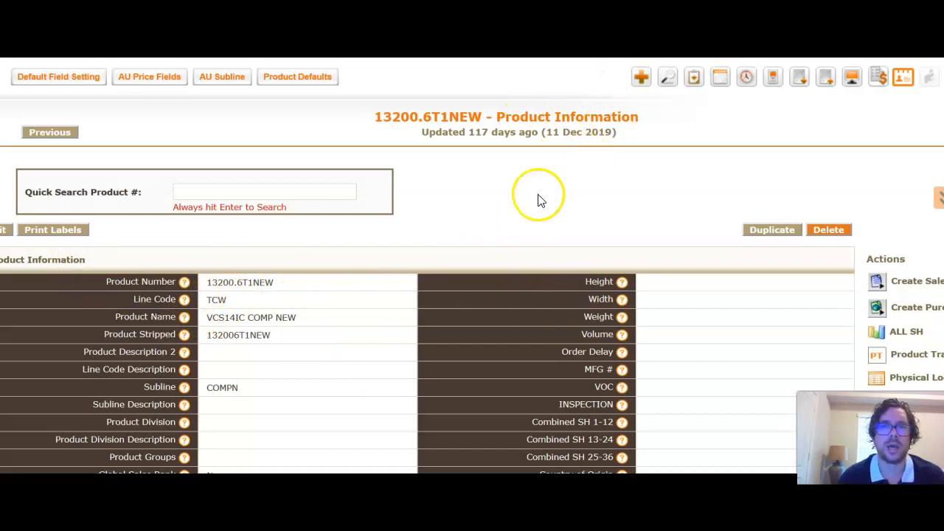
pyautogui.scroll(1, 539, 197)
pyautogui.moveTo(346, 95)
pyautogui.click(349, 120)
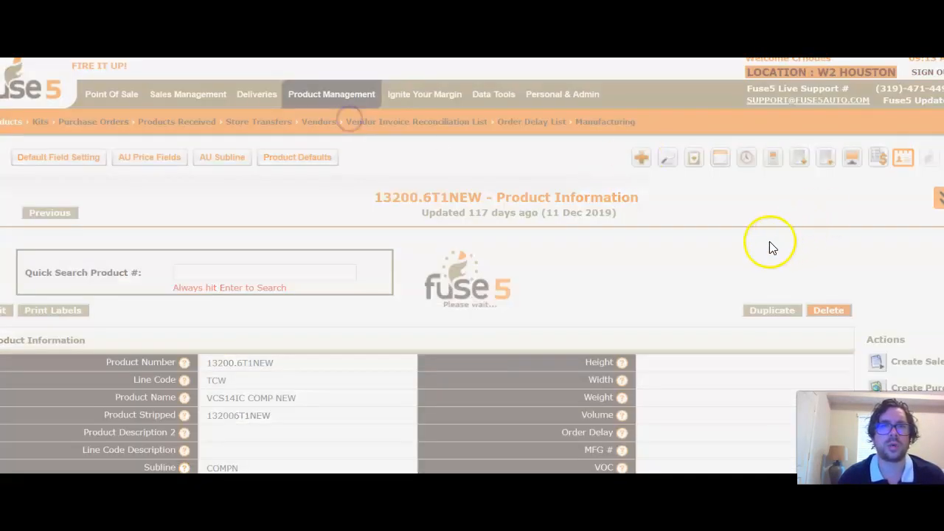